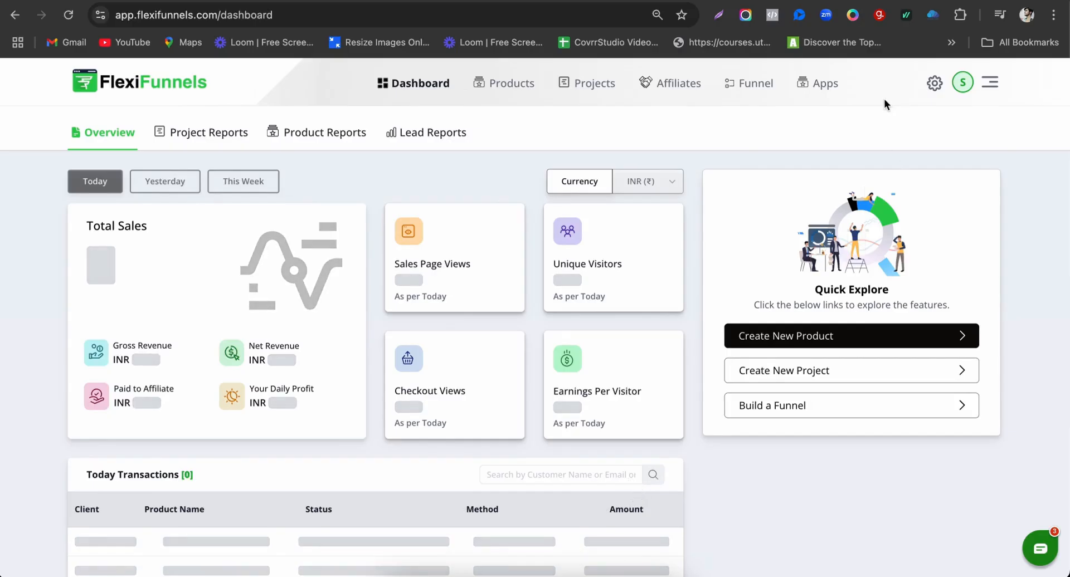
- Open the Flexi Split Test app from the list of all apps
{"action": "left_click", "coordinate": [816, 88]}
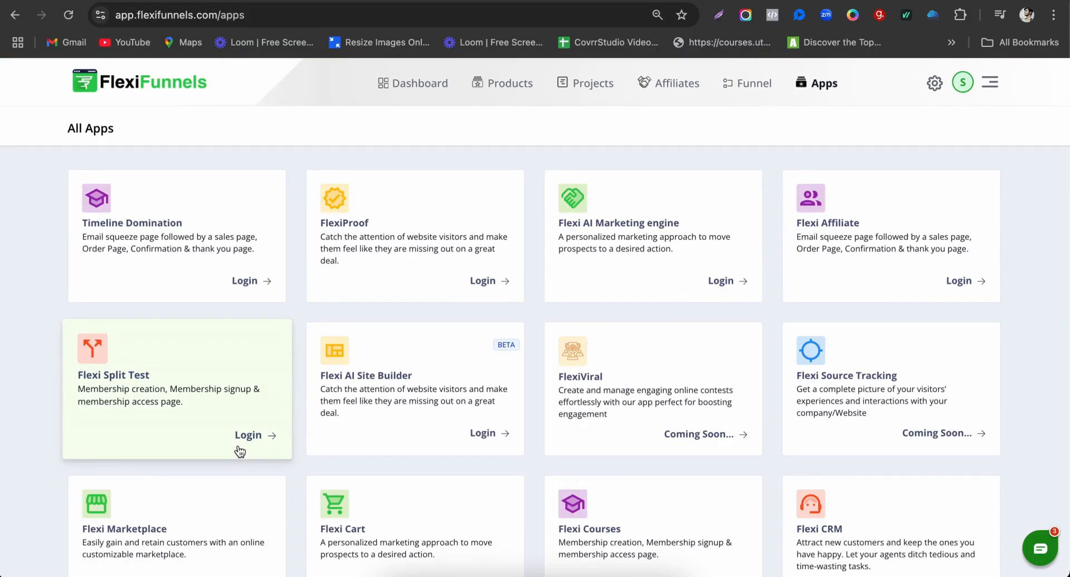
{"action": "left_click", "coordinate": [254, 437]}
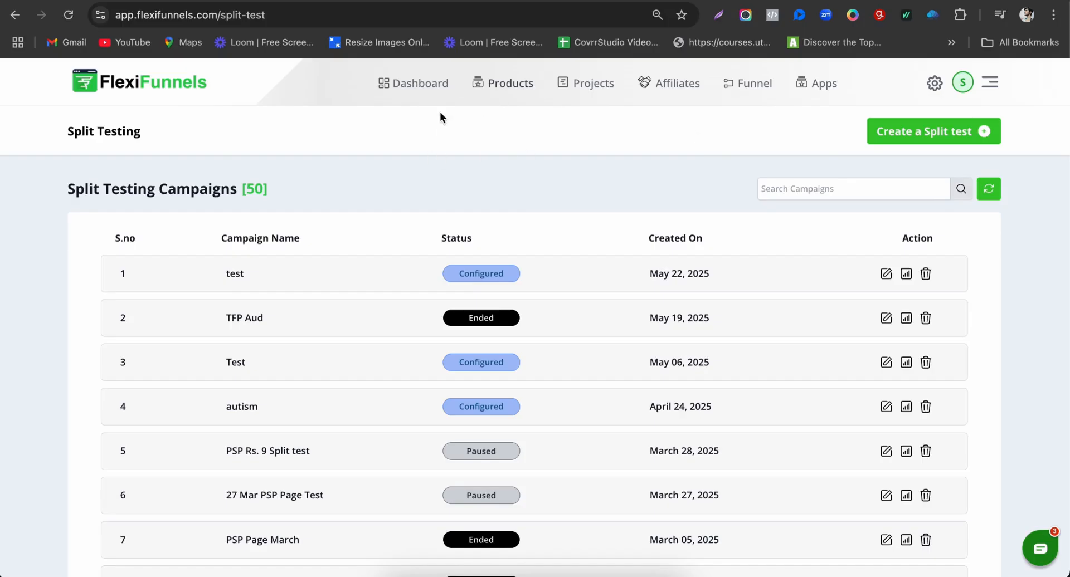
- Go to the project list and open the first Goa Template Import project for editing
{"action": "left_click", "coordinate": [429, 87]}
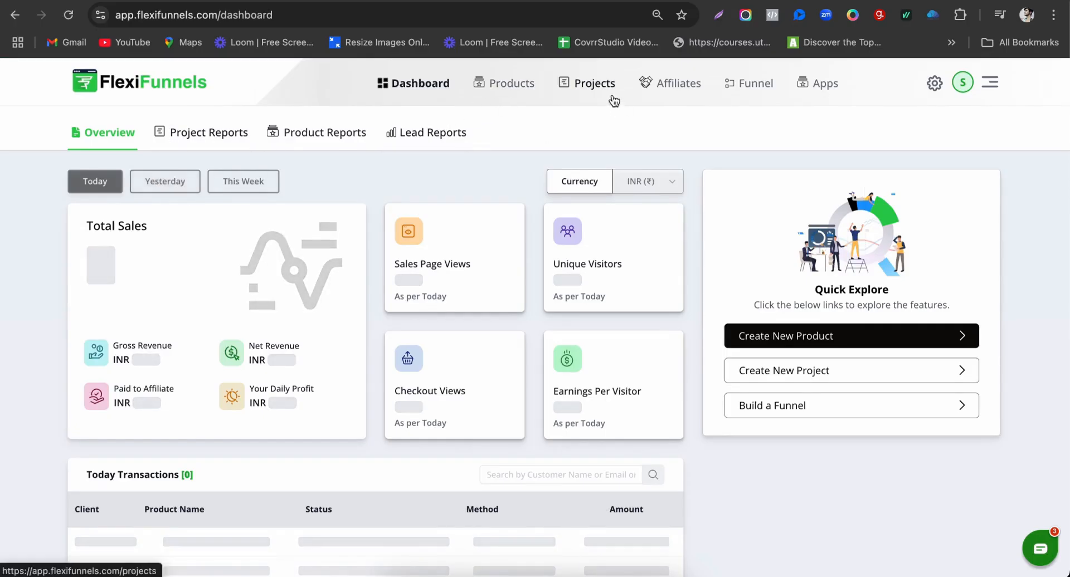
{"action": "left_click", "coordinate": [594, 92]}
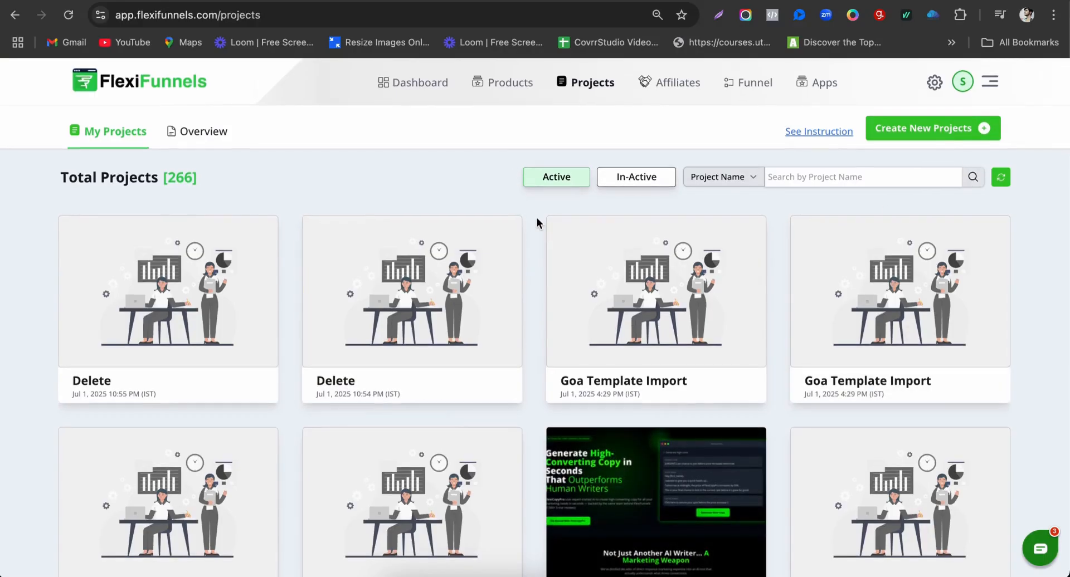
{"action": "scroll", "coordinate": [537, 223], "scroll_direction": "down", "scroll_amount": 3}
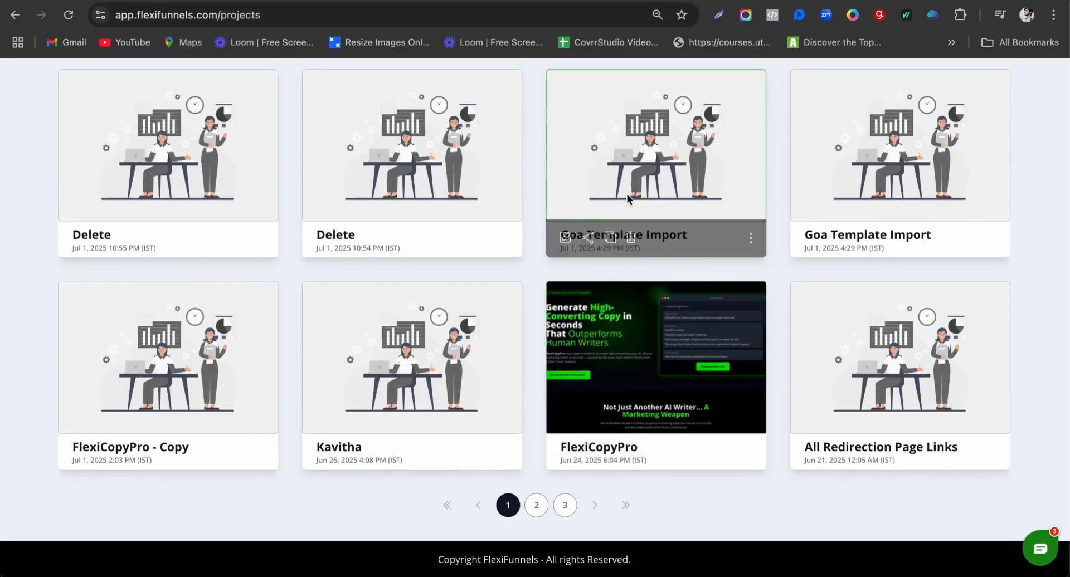
{"action": "left_click", "coordinate": [561, 239]}
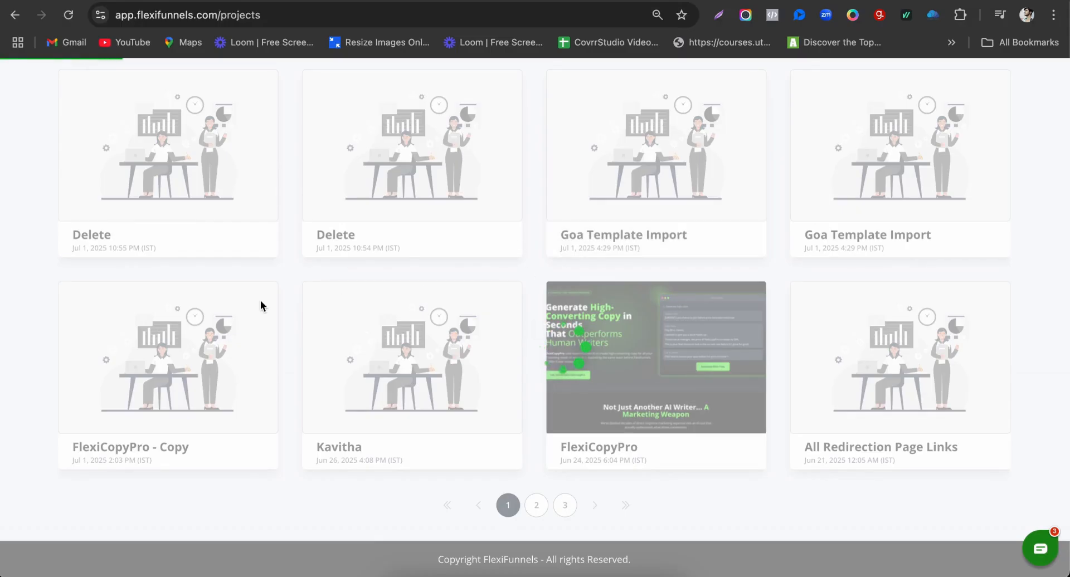
{"action": "scroll", "coordinate": [394, 271], "scroll_direction": "up", "scroll_amount": 1}
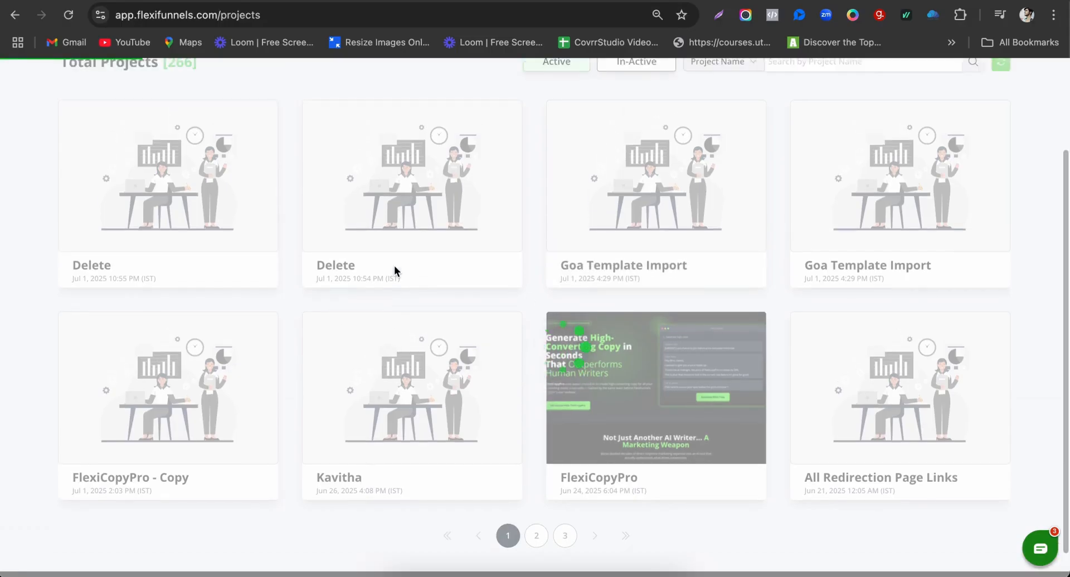
{"action": "scroll", "coordinate": [740, 179], "scroll_direction": "up", "scroll_amount": 3}
{"action": "scroll", "coordinate": [739, 178], "scroll_direction": "up", "scroll_amount": 1}
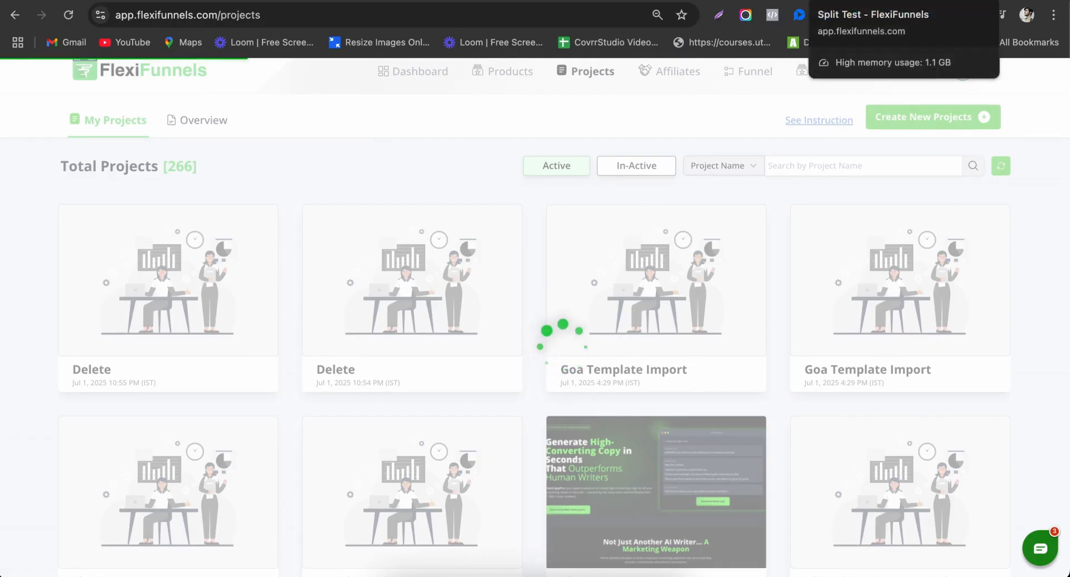
- Return to the split testing campaigns and create one named "FF <> Split Feature" for the Goa Template Import project with Campaign 1 as control page
{"action": "left_click", "coordinate": [847, 1]}
{"action": "left_click_drag", "start_coordinate": [67, 189], "coordinate": [239, 194]}
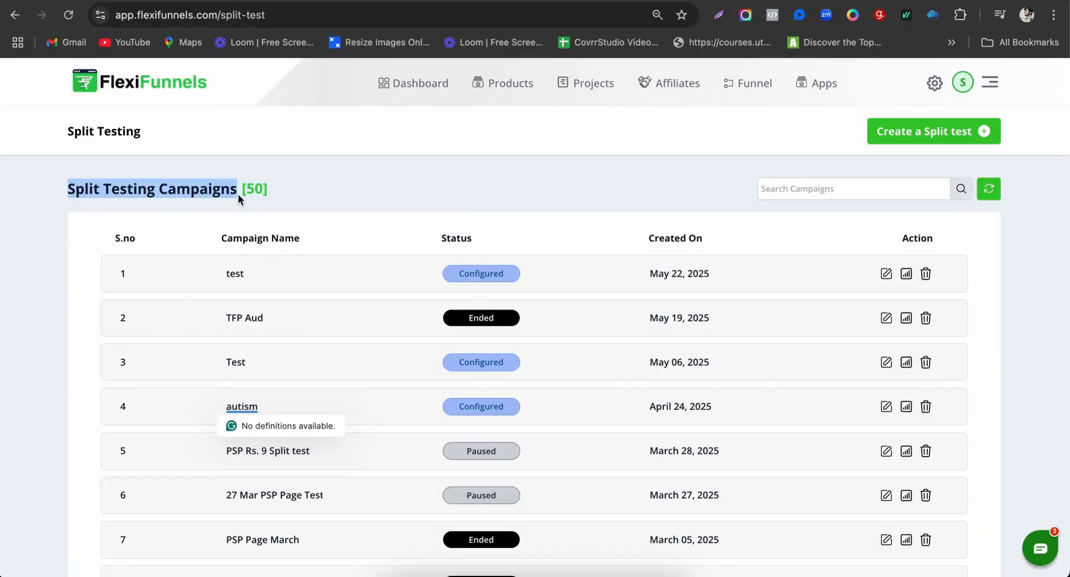
{"action": "left_click", "coordinate": [934, 141]}
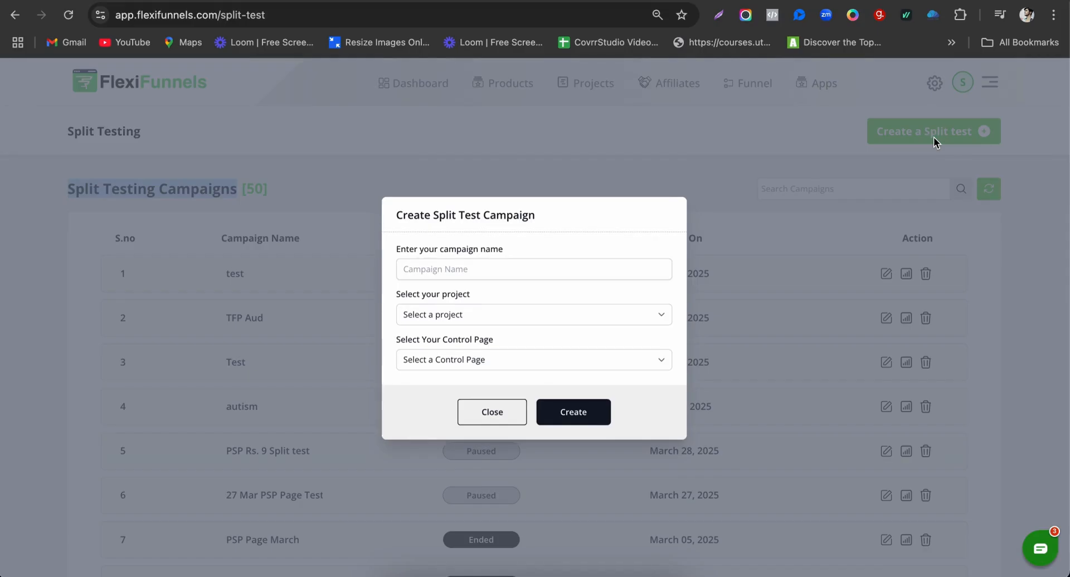
{"action": "left_click", "coordinate": [531, 272]}
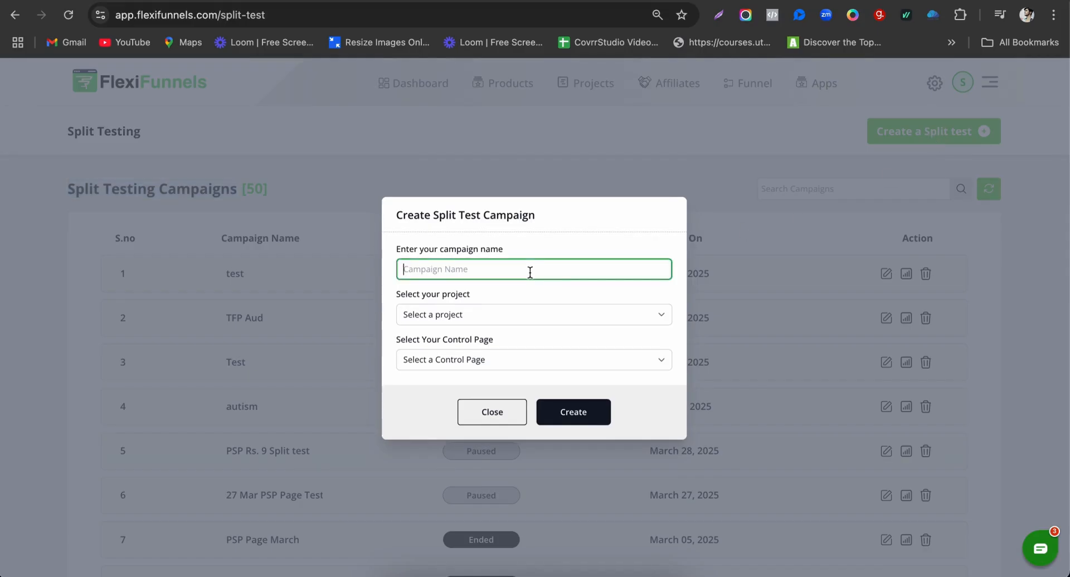
{"action": "type", "text": "FF <> Split Feature"}
{"action": "left_click", "coordinate": [437, 315]}
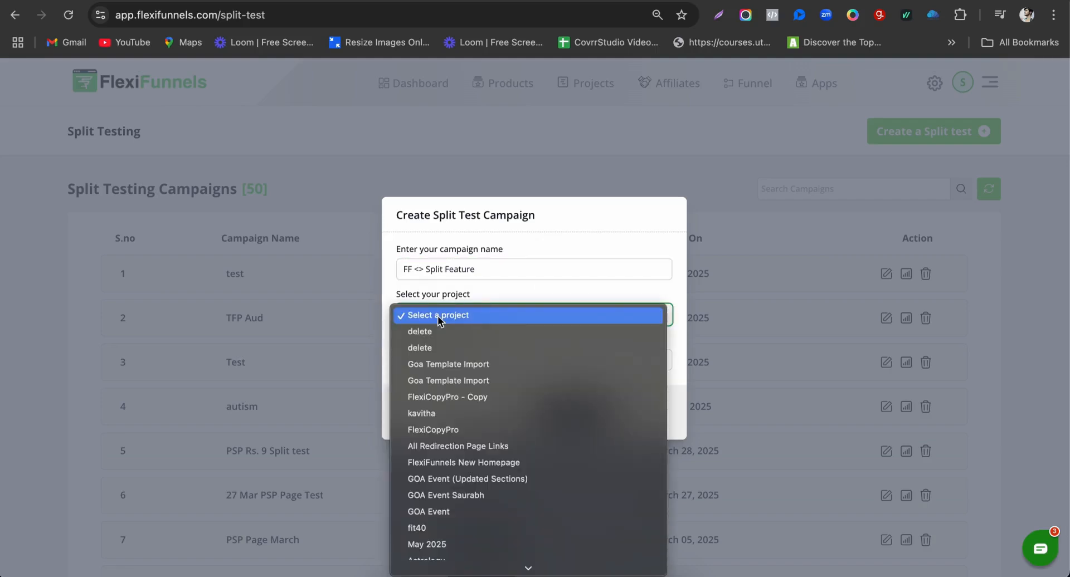
{"action": "left_click", "coordinate": [463, 368]}
{"action": "left_click", "coordinate": [445, 368]}
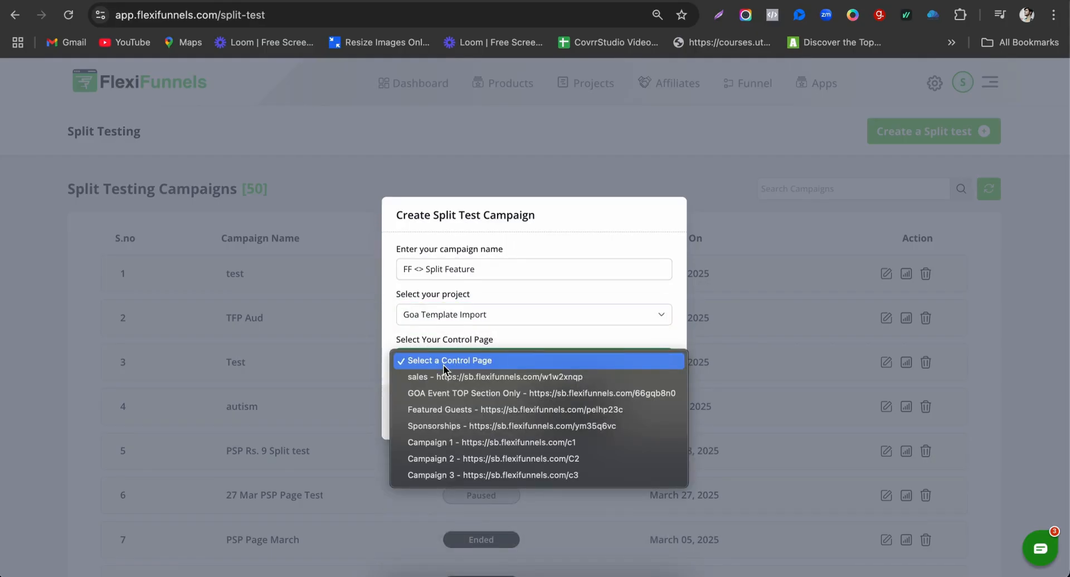
{"action": "left_click", "coordinate": [469, 444]}
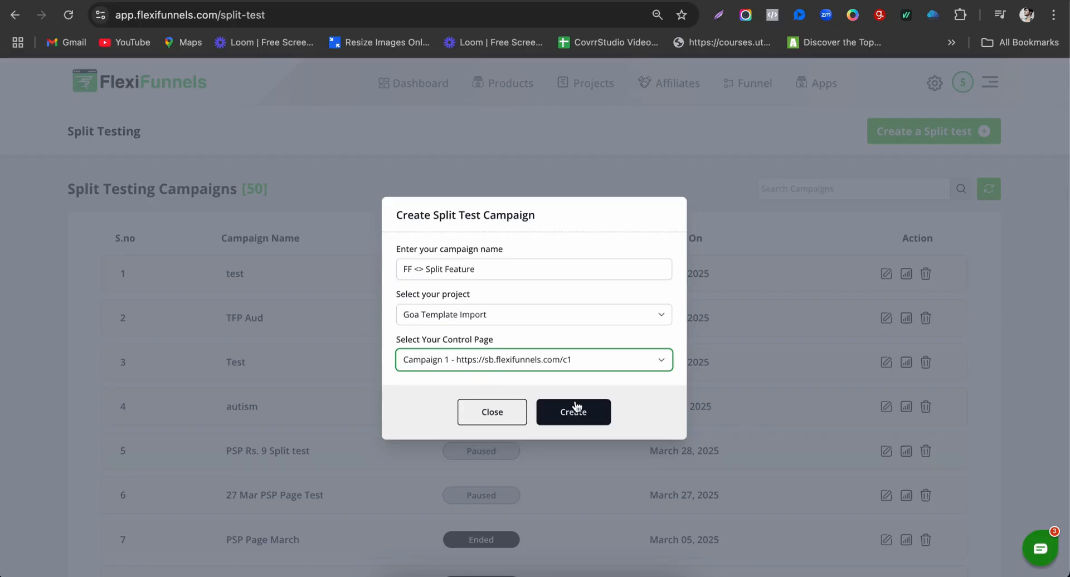
{"action": "left_click", "coordinate": [586, 415]}
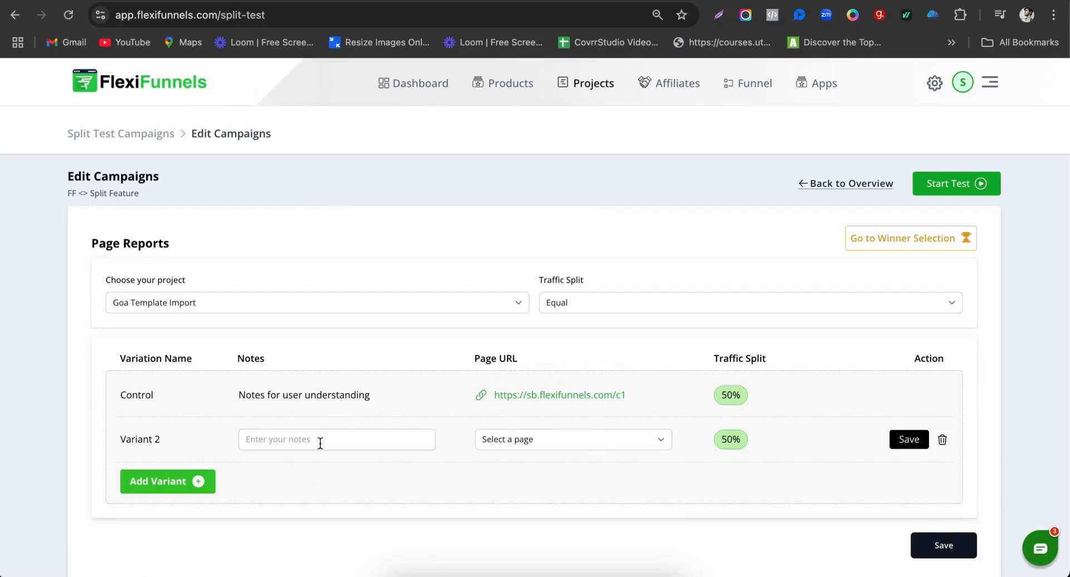
- Configure Variant 2 with the Campaign 2 page and the note "v 2", and save the variant
{"action": "left_click", "coordinate": [493, 447]}
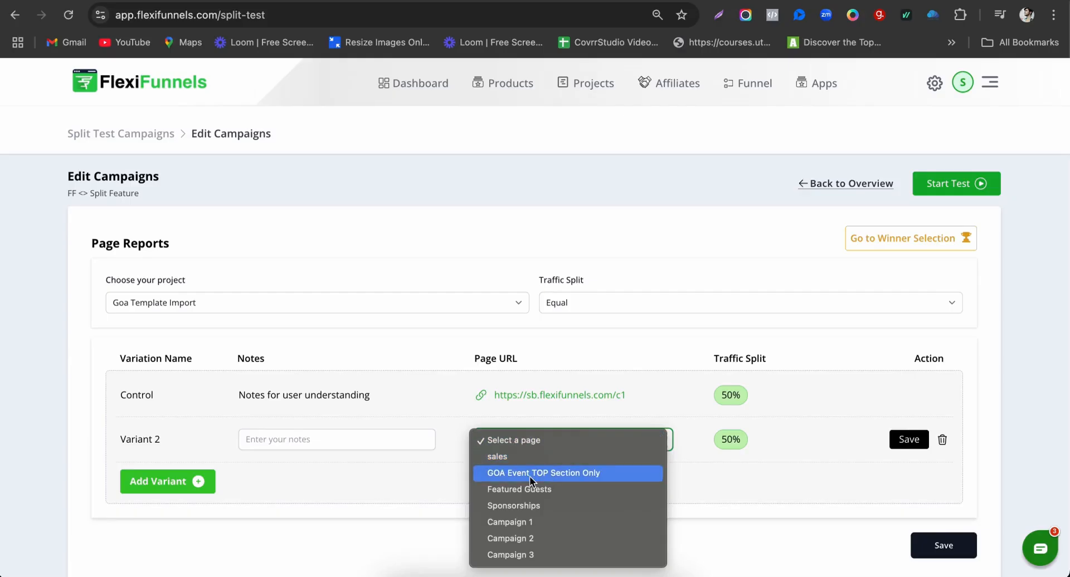
{"action": "left_click", "coordinate": [526, 538]}
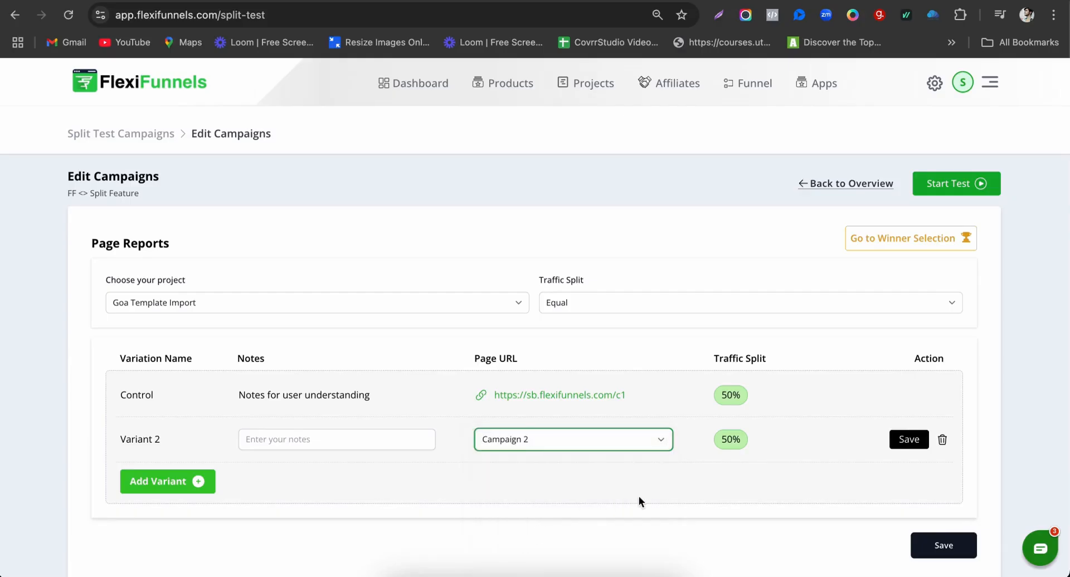
{"action": "left_click", "coordinate": [910, 443]}
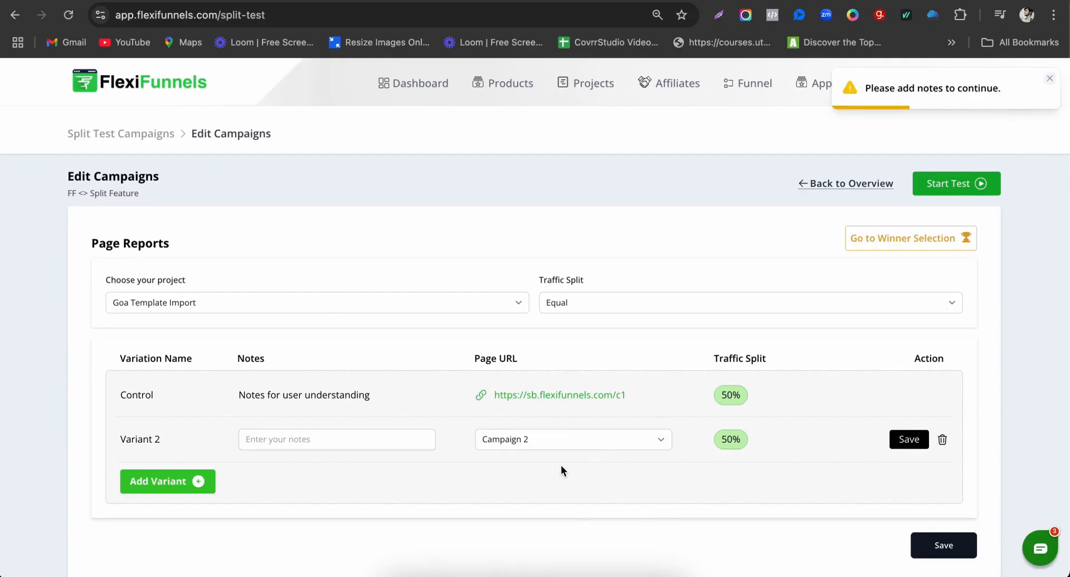
{"action": "left_click", "coordinate": [308, 442]}
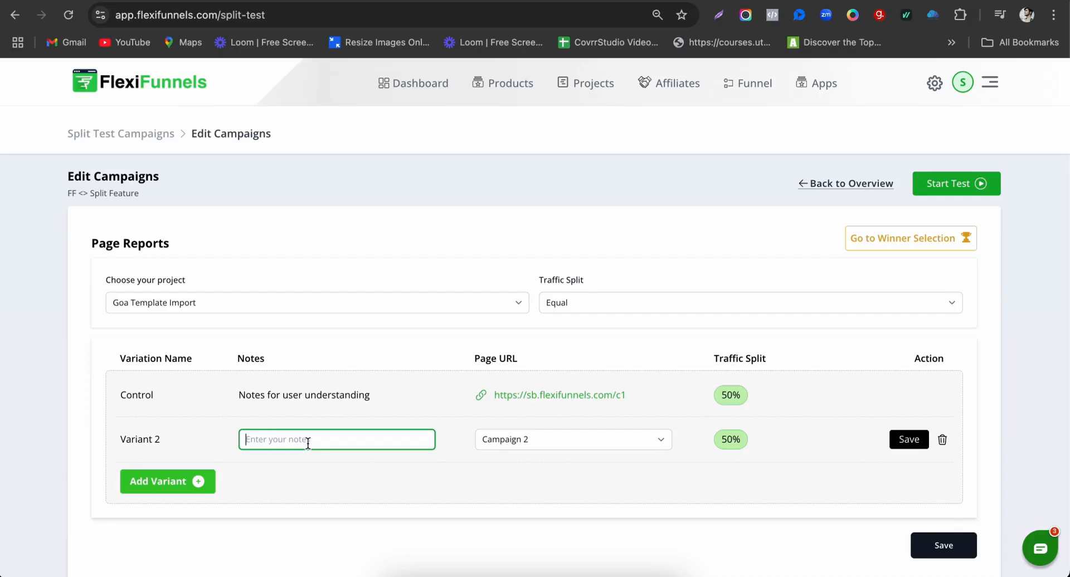
{"action": "type", "text": "v"}
{"action": "key", "text": "BackSpace"}
{"action": "type", "text": "v 2"}
{"action": "left_click", "coordinate": [179, 489]}
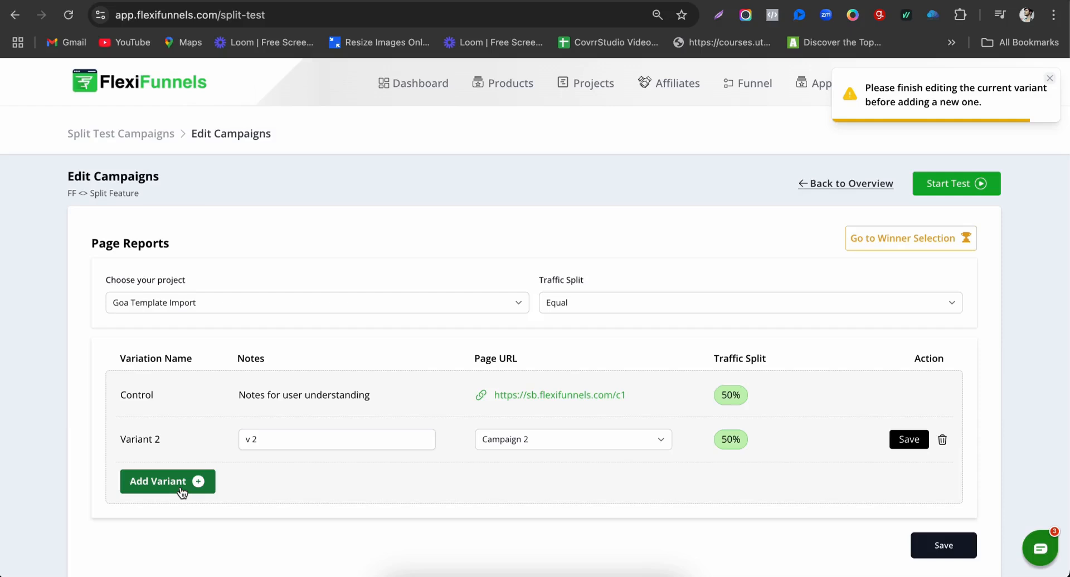
{"action": "left_click", "coordinate": [910, 440]}
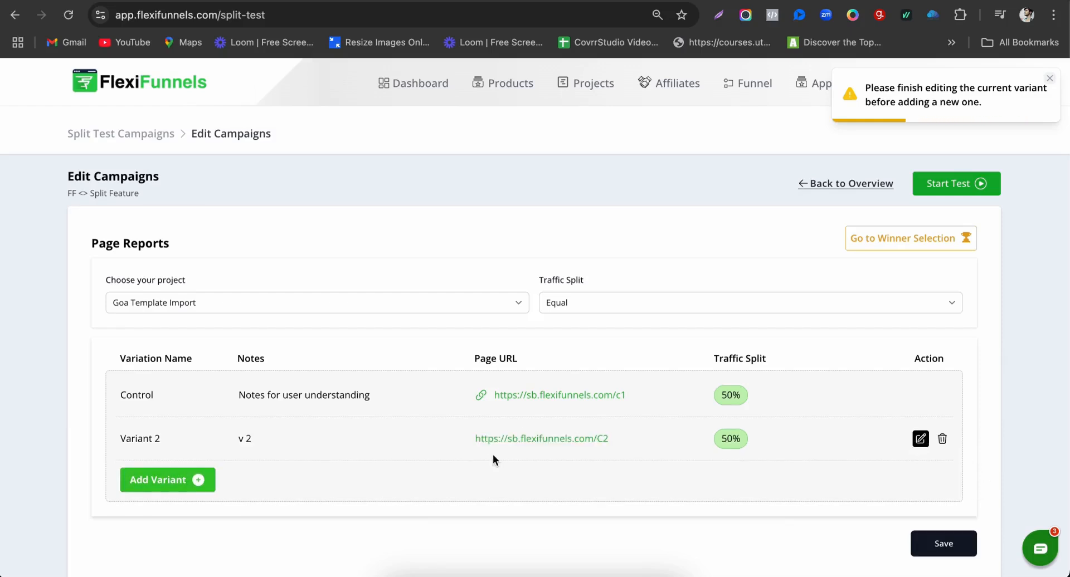
- Add Variant 3 with the note "V3" and the Campaign 3 page, and save the variant
{"action": "left_click", "coordinate": [214, 480]}
{"action": "left_click", "coordinate": [352, 483]}
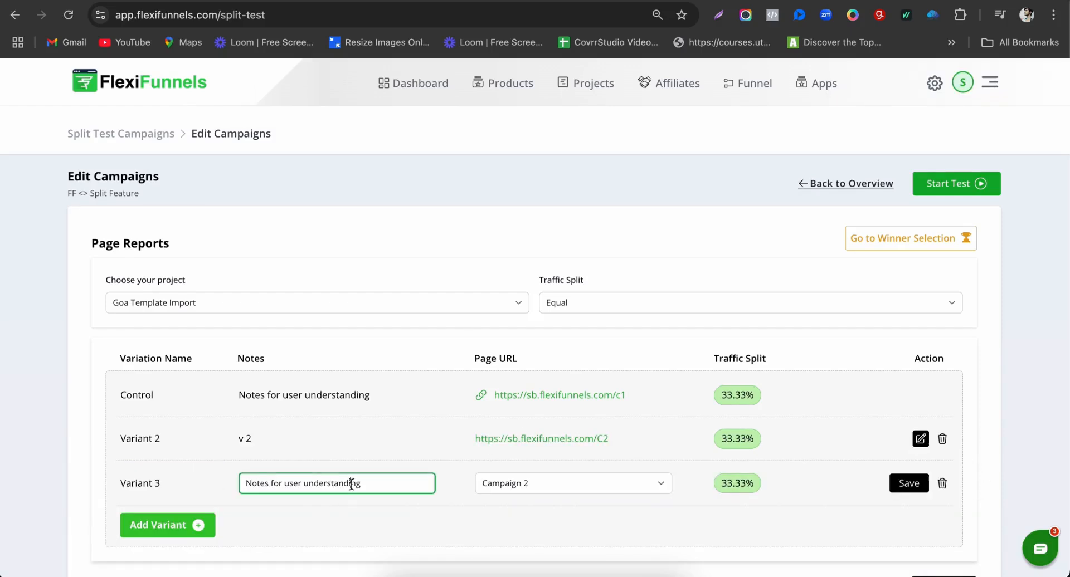
{"action": "triple_click", "coordinate": [408, 484]}
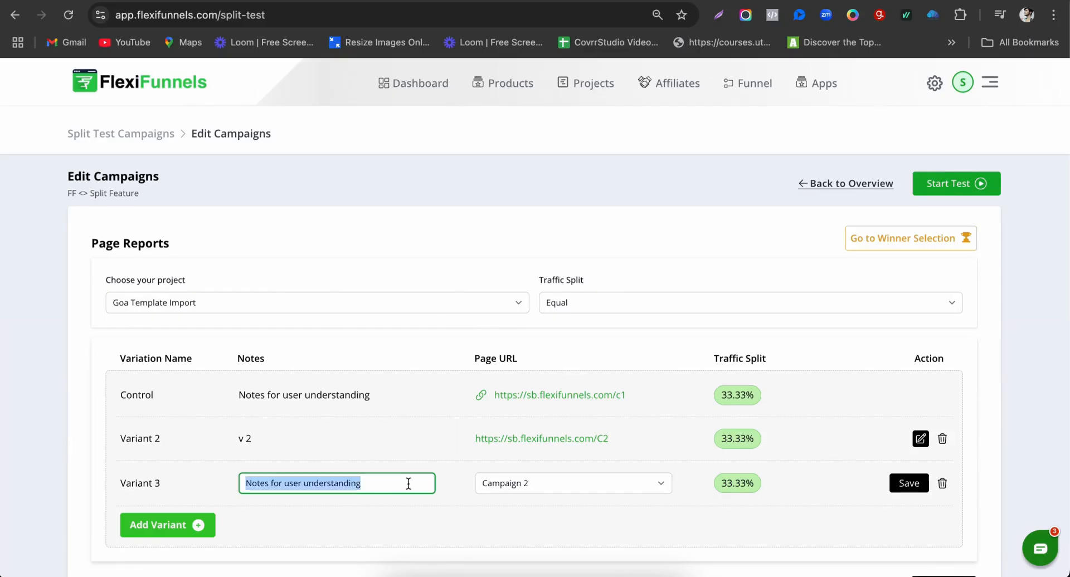
{"action": "type", "text": "V3"}
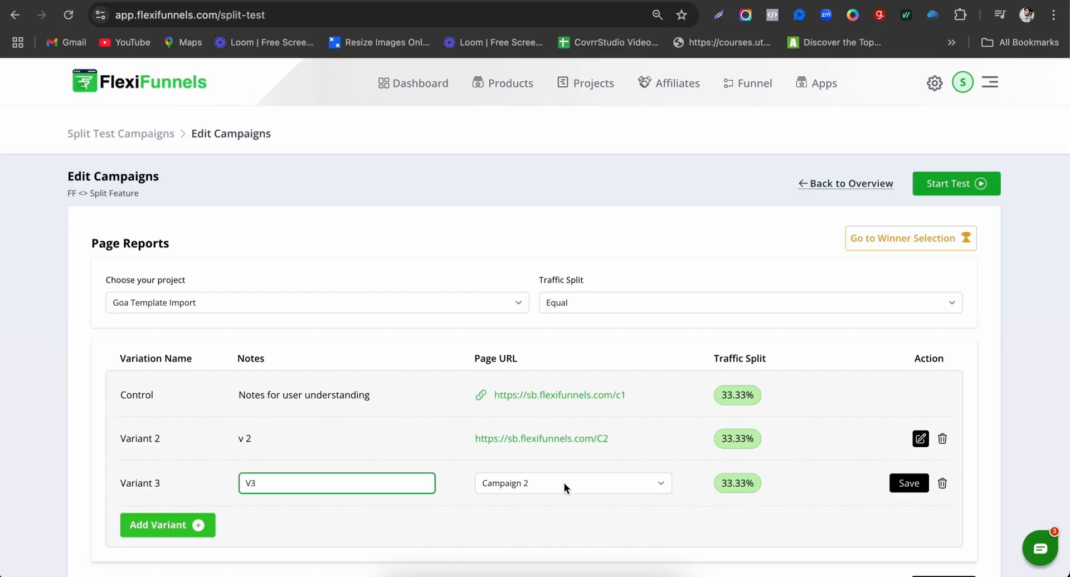
{"action": "left_click", "coordinate": [563, 483]}
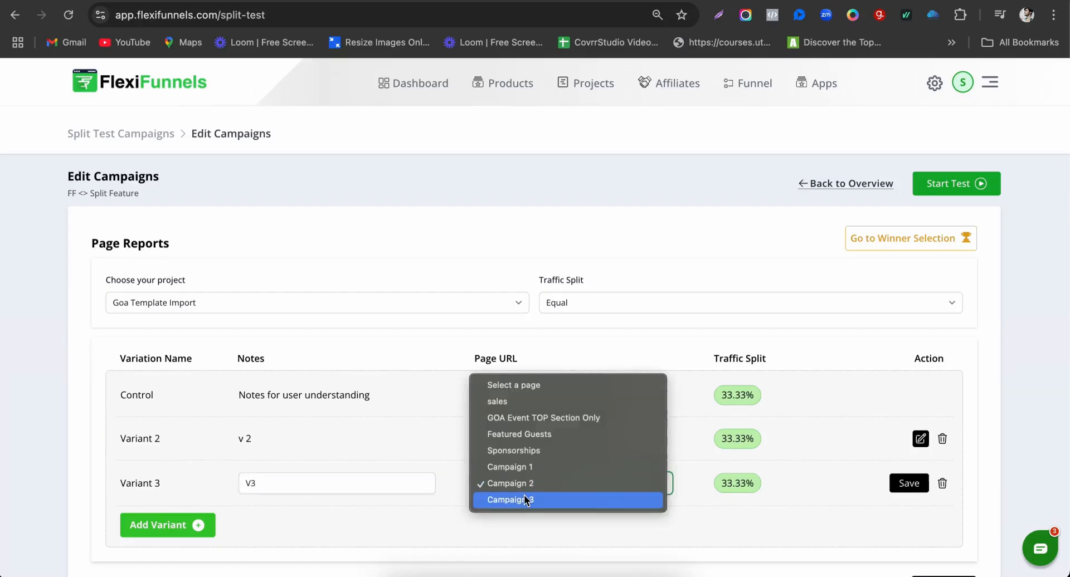
{"action": "left_click", "coordinate": [544, 498]}
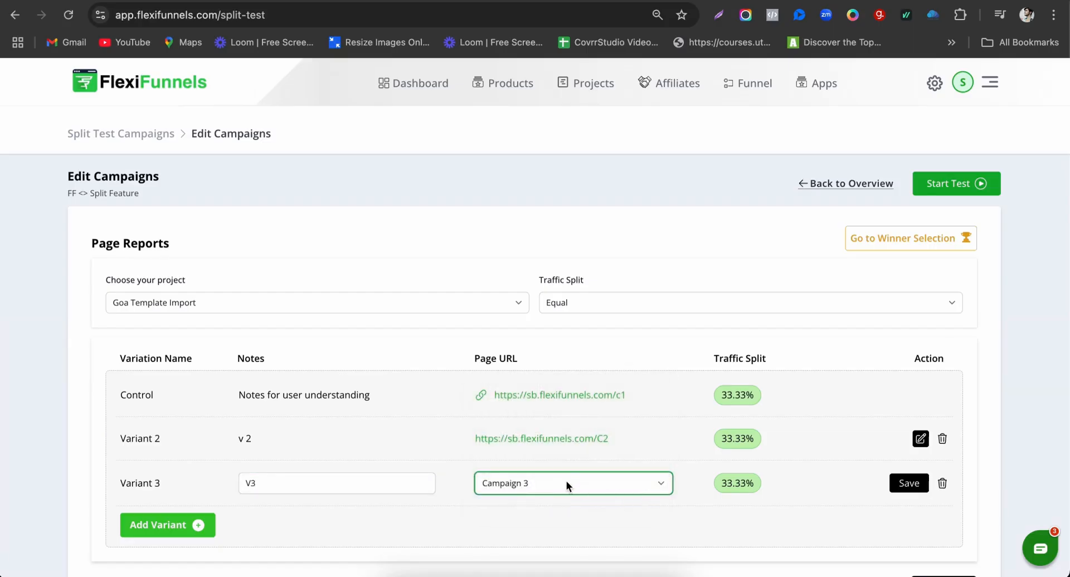
{"action": "left_click", "coordinate": [910, 484]}
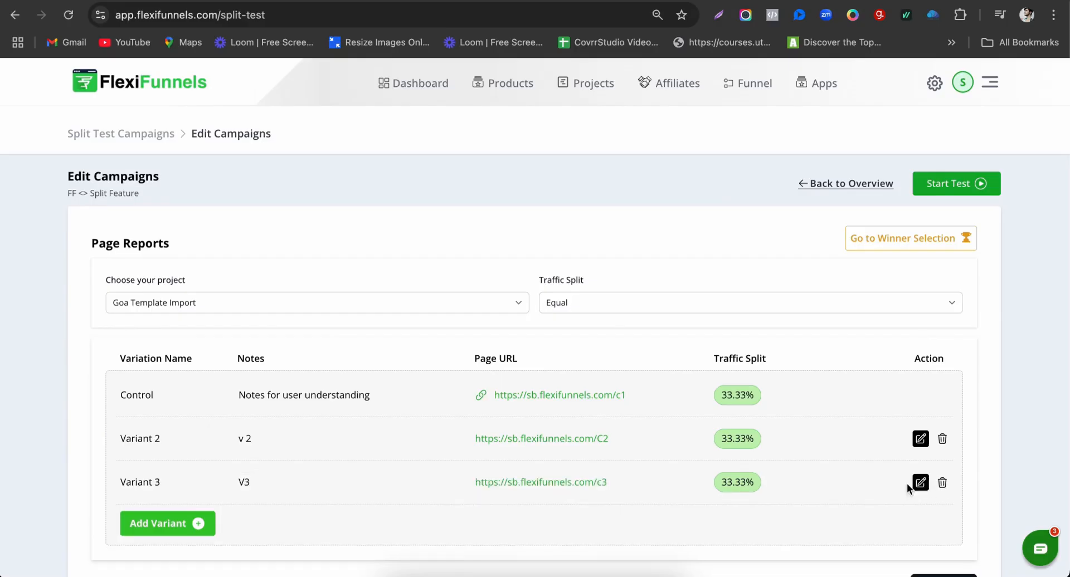
- Enable automatically setting the winner page slug to match the control page slug in the winner selection settings
{"action": "scroll", "coordinate": [529, 501], "scroll_direction": "down", "scroll_amount": 2}
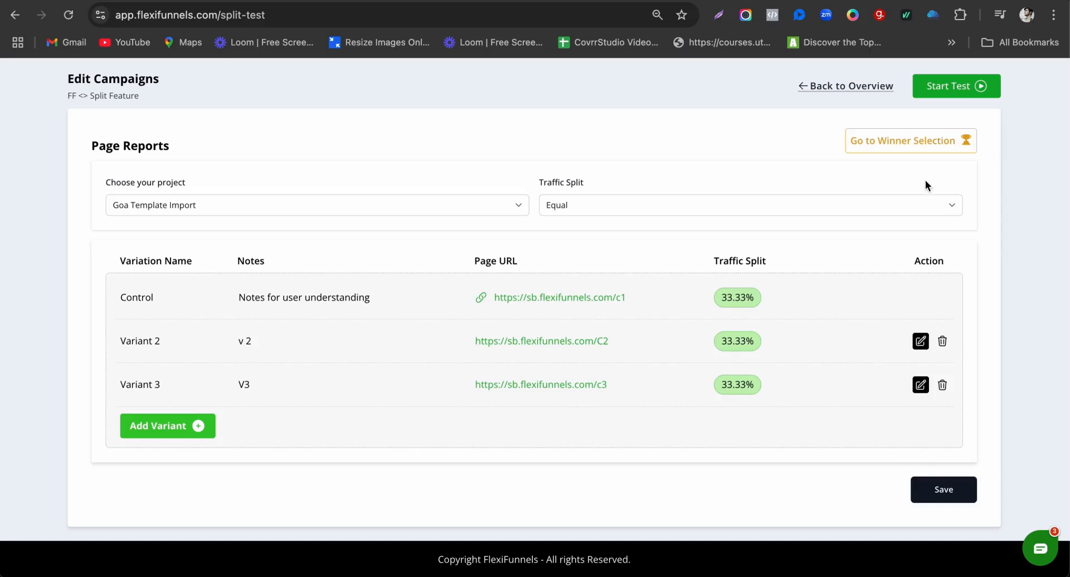
{"action": "left_click", "coordinate": [910, 145]}
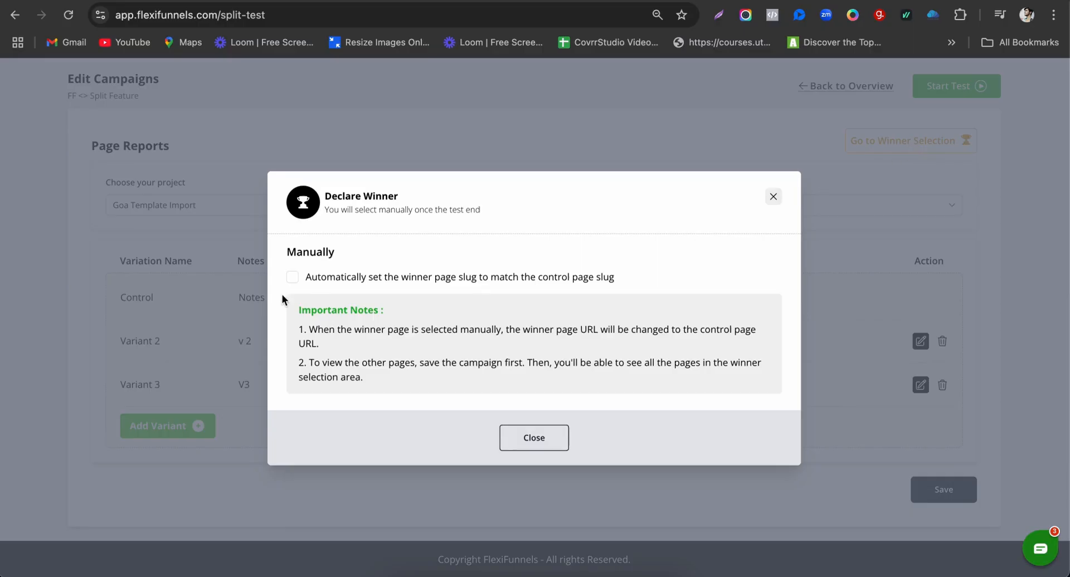
{"action": "left_click", "coordinate": [341, 278]}
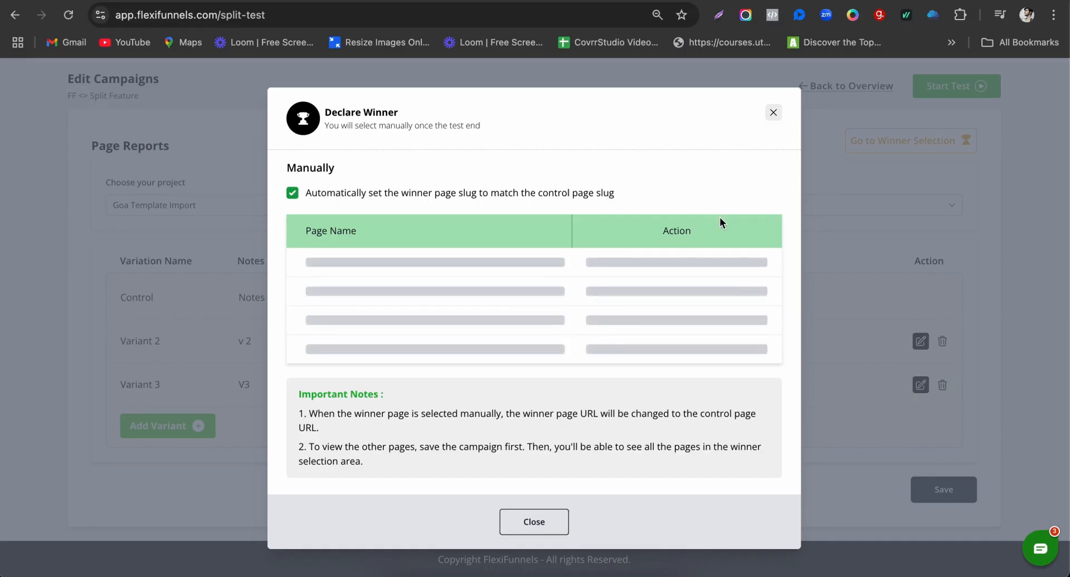
{"action": "left_click", "coordinate": [774, 113]}
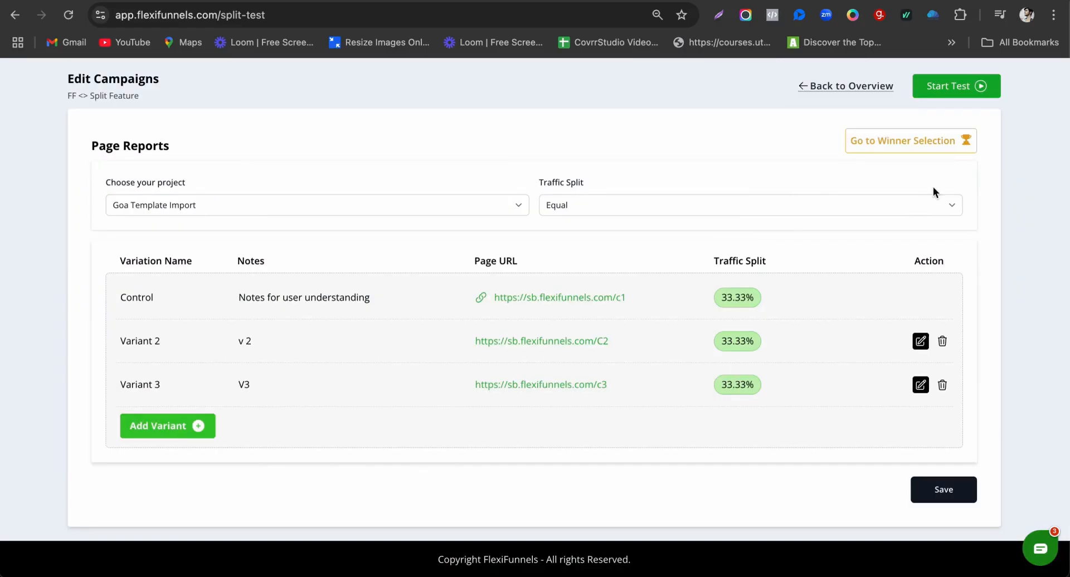
- Save the split test campaign and start the test
{"action": "left_click", "coordinate": [936, 496]}
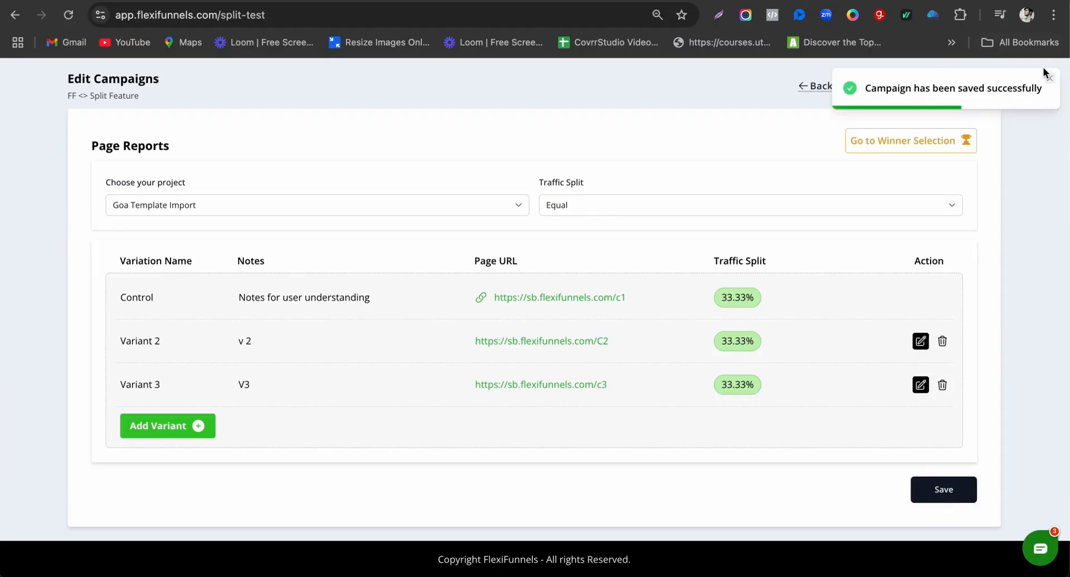
{"action": "left_click", "coordinate": [1050, 79]}
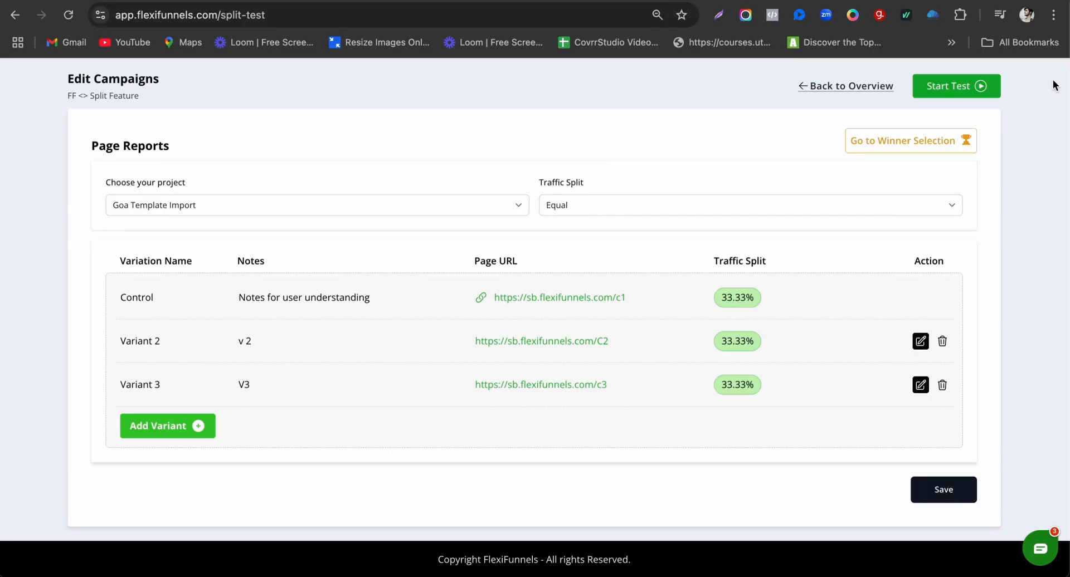
{"action": "left_click", "coordinate": [960, 89]}
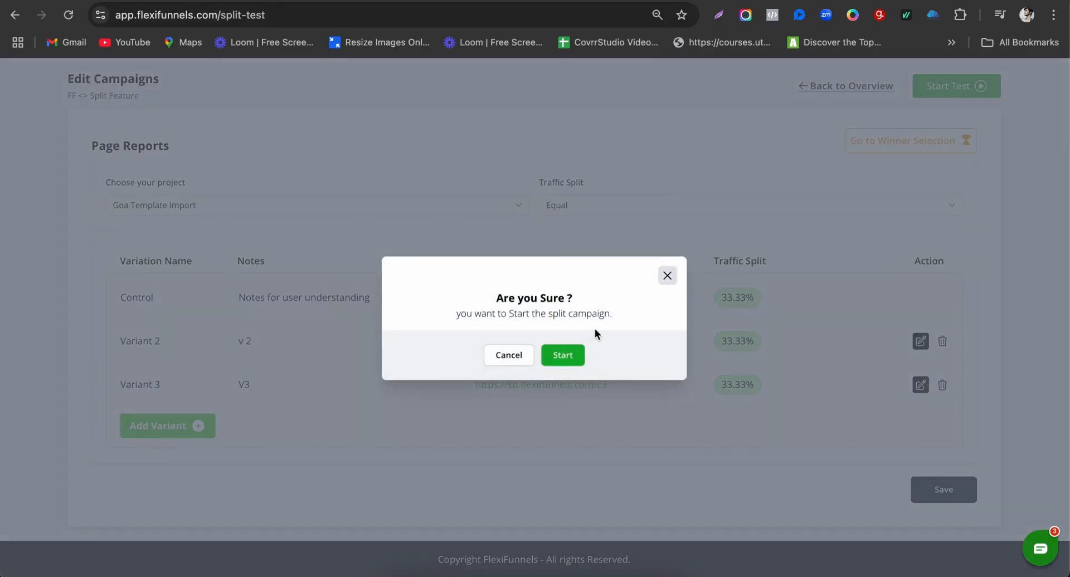
{"action": "left_click", "coordinate": [566, 361]}
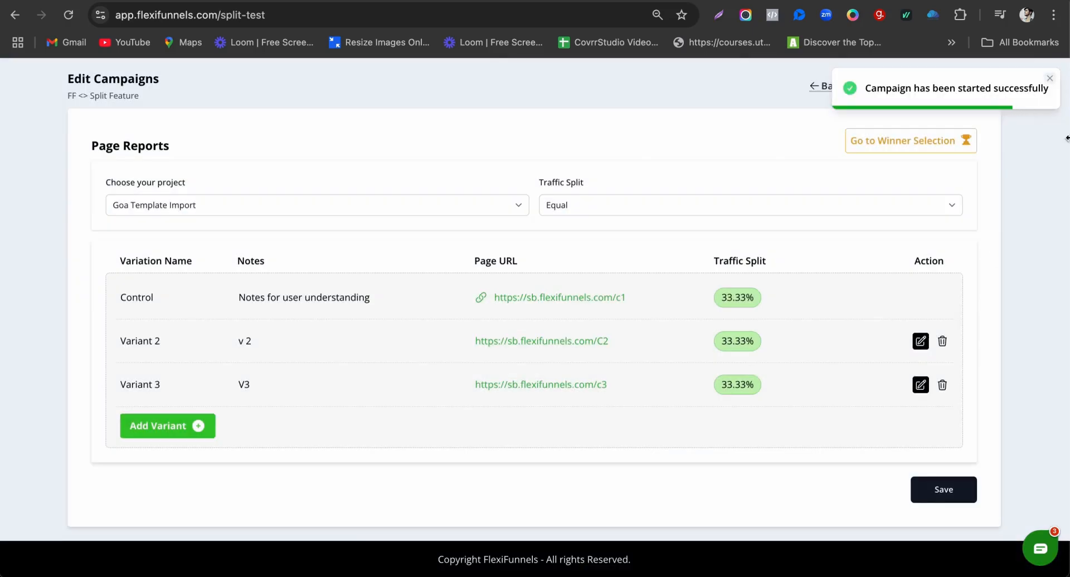
- Copy the Control page URL and open it in a new browser tab to inspect the served page's headline
{"action": "left_click", "coordinate": [1051, 81]}
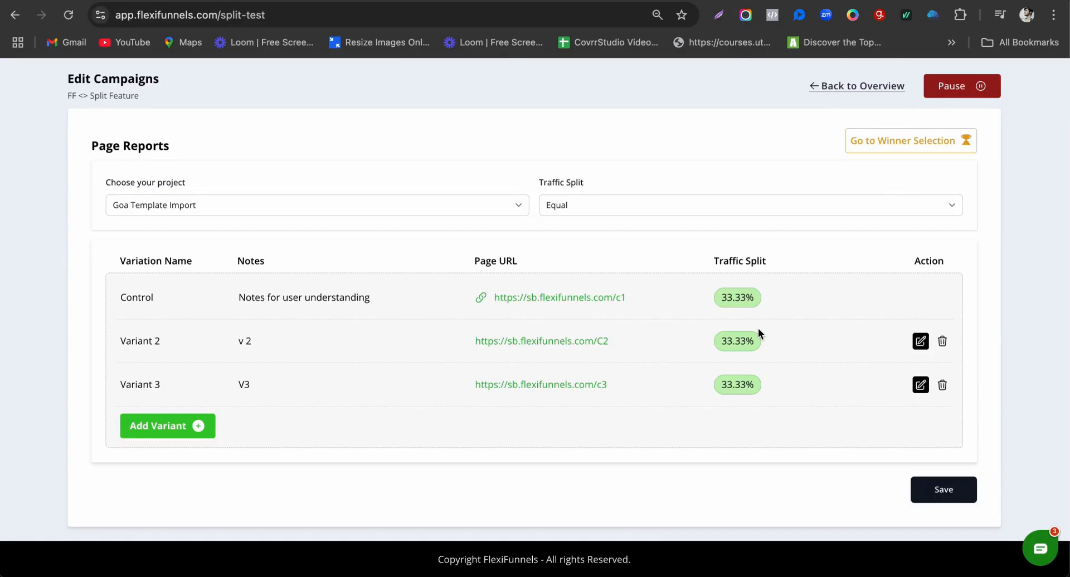
{"action": "scroll", "coordinate": [753, 339], "scroll_direction": "up", "scroll_amount": 3}
{"action": "scroll", "coordinate": [483, 430], "scroll_direction": "down", "scroll_amount": 3}
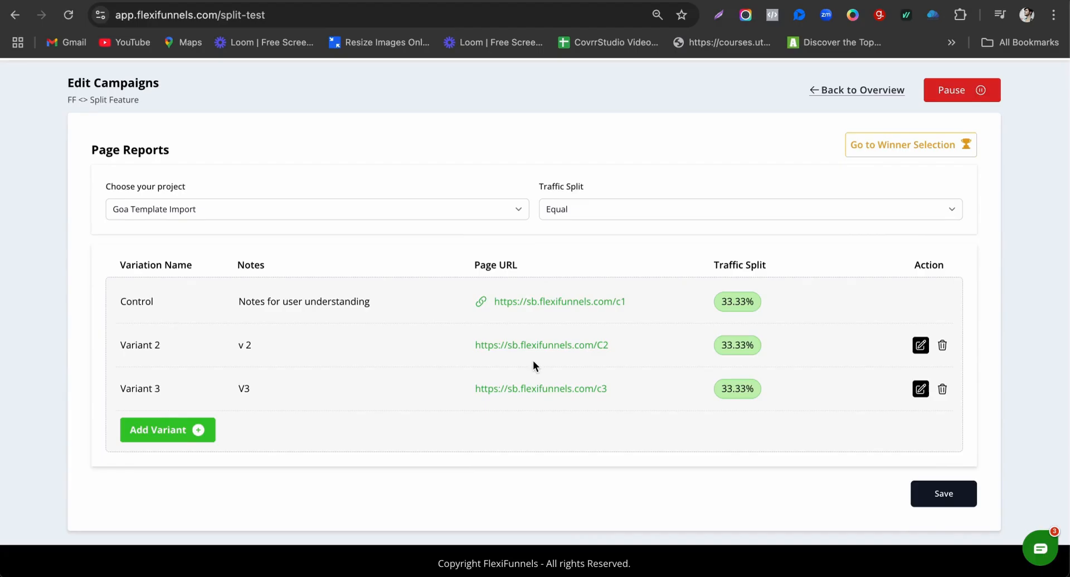
{"action": "left_click", "coordinate": [480, 302]}
{"action": "key", "text": "super+t"}
{"action": "left_click", "coordinate": [609, 25]}
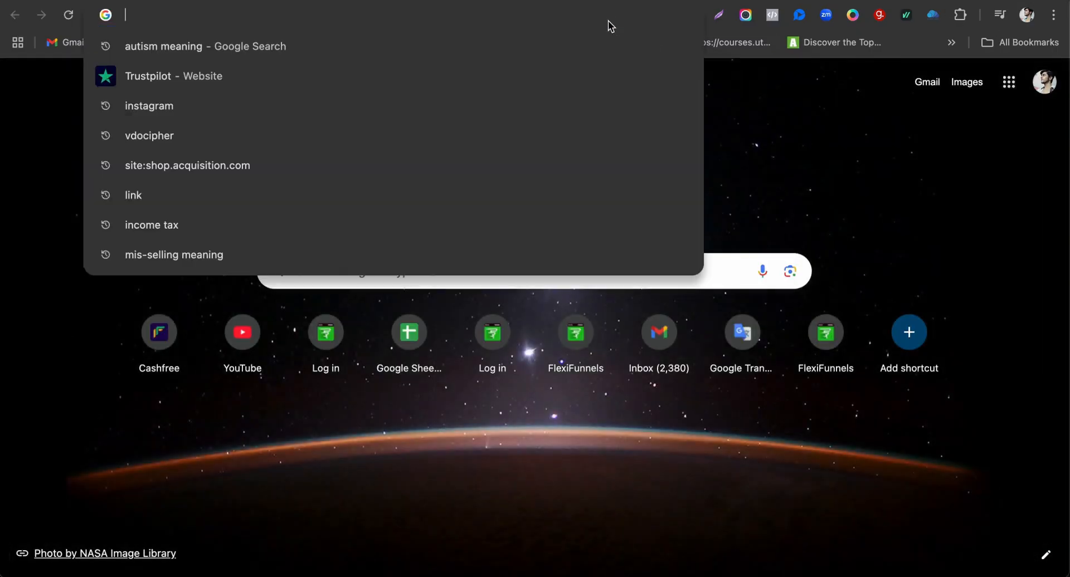
{"action": "key", "text": "super+v"}
{"action": "key", "text": "Return"}
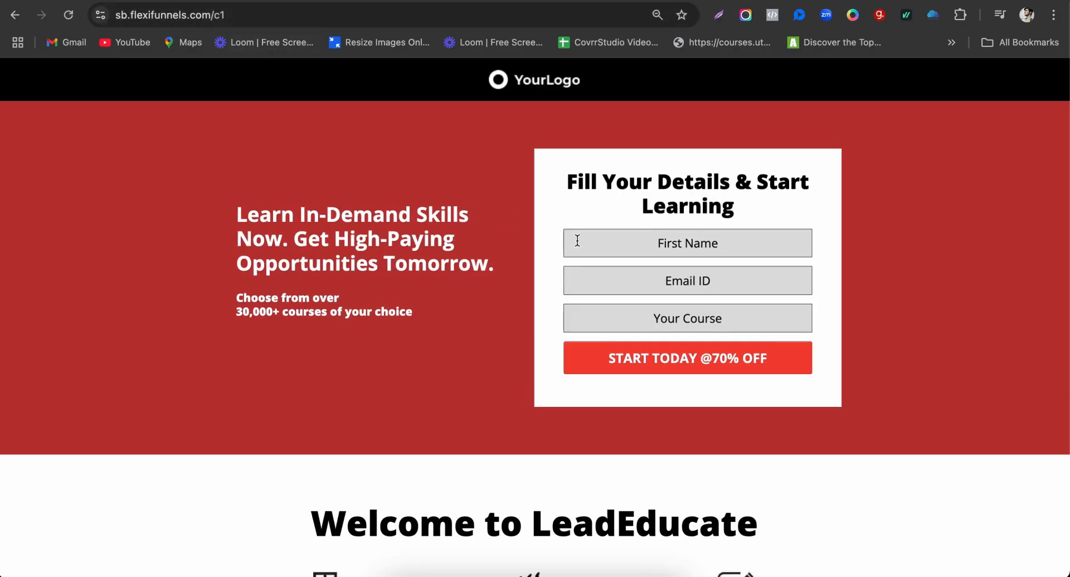
{"action": "left_click_drag", "start_coordinate": [234, 215], "coordinate": [417, 316]}
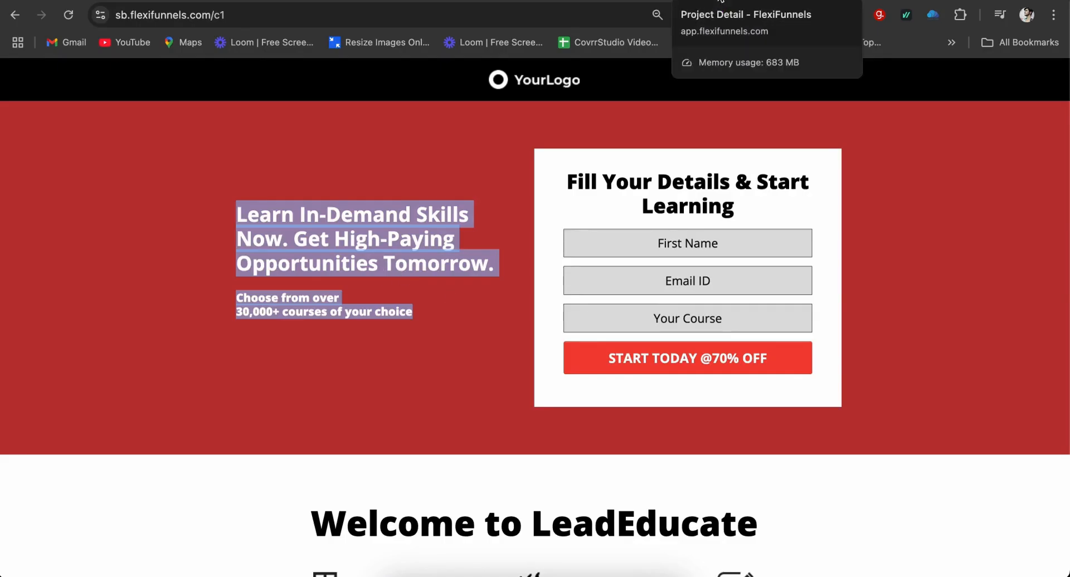
- Open the page settings of Campaign 1 in the Goa Template Import project, compare its path with the served page, and close them
{"action": "left_click", "coordinate": [719, 1]}
{"action": "scroll", "coordinate": [201, 395], "scroll_direction": "down", "scroll_amount": 2}
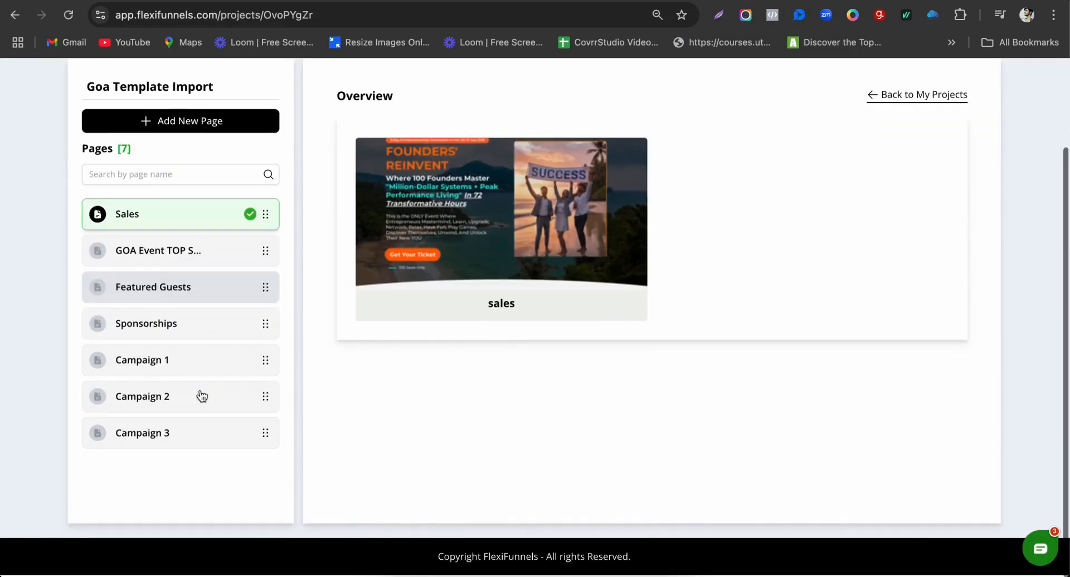
{"action": "left_click", "coordinate": [166, 371]}
{"action": "scroll", "coordinate": [469, 350], "scroll_direction": "up", "scroll_amount": 2}
{"action": "mouse_move", "coordinate": [483, 342]}
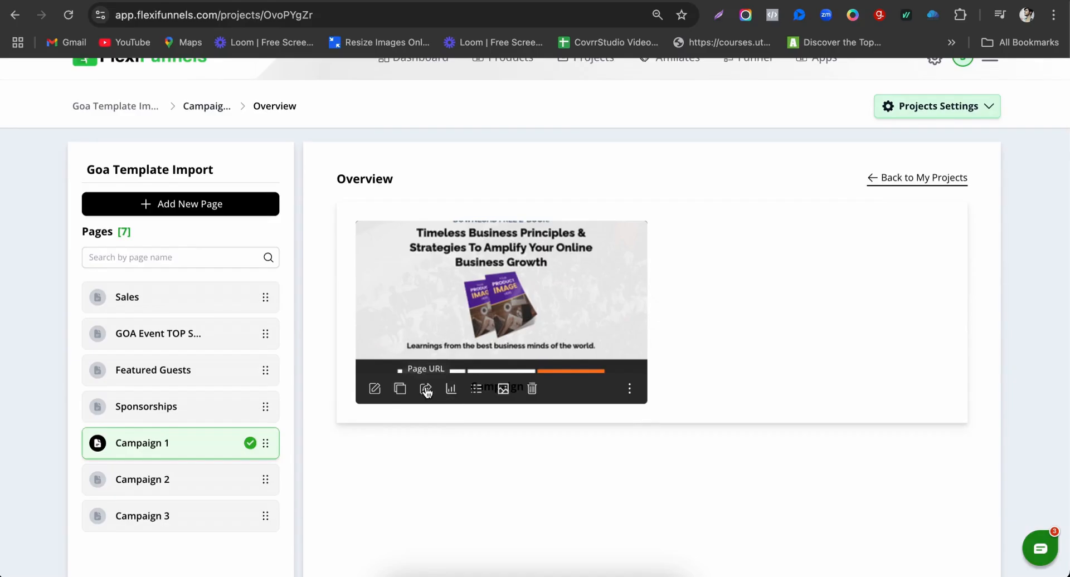
{"action": "left_click", "coordinate": [630, 390]}
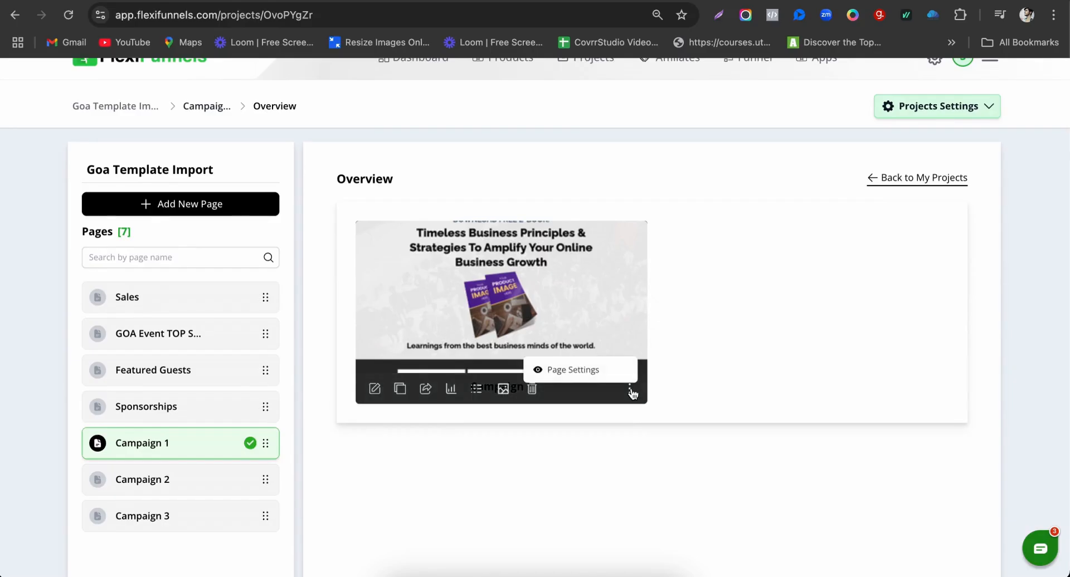
{"action": "left_click", "coordinate": [582, 370]}
{"action": "left_click_drag", "start_coordinate": [539, 311], "coordinate": [495, 314]}
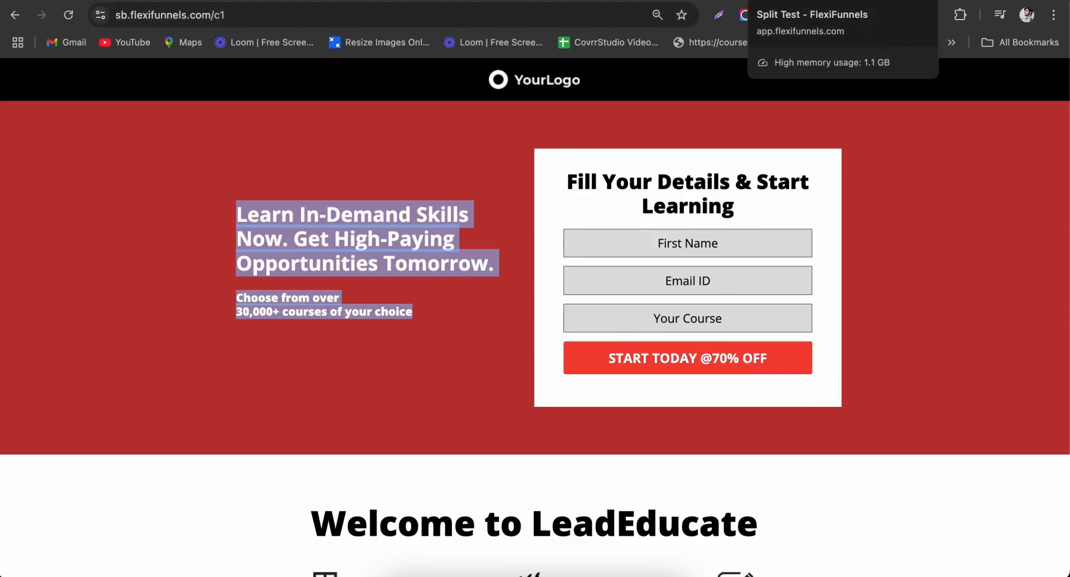
{"action": "left_click", "coordinate": [711, 1]}
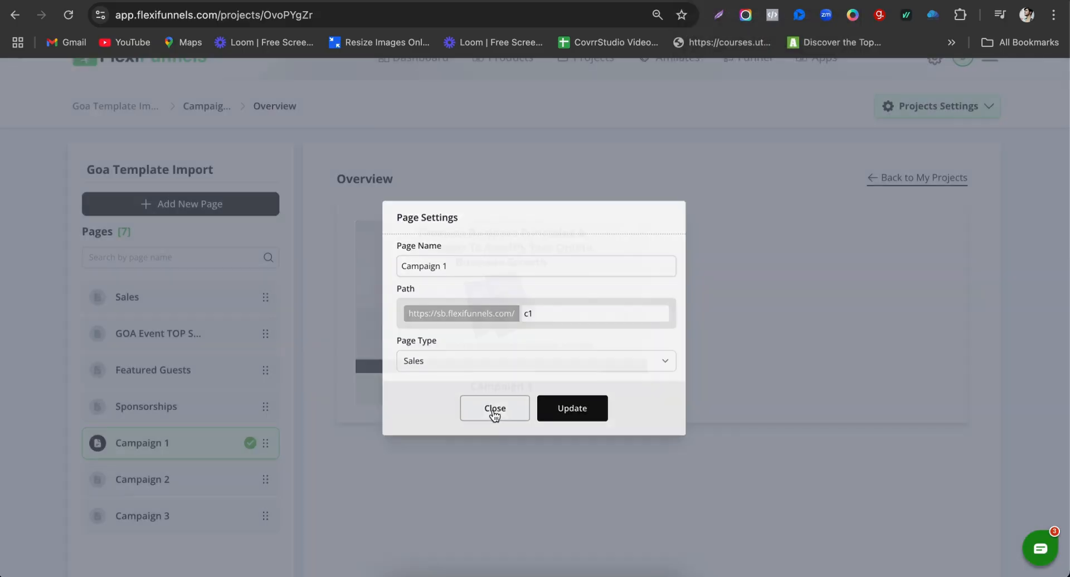
{"action": "left_click", "coordinate": [491, 410]}
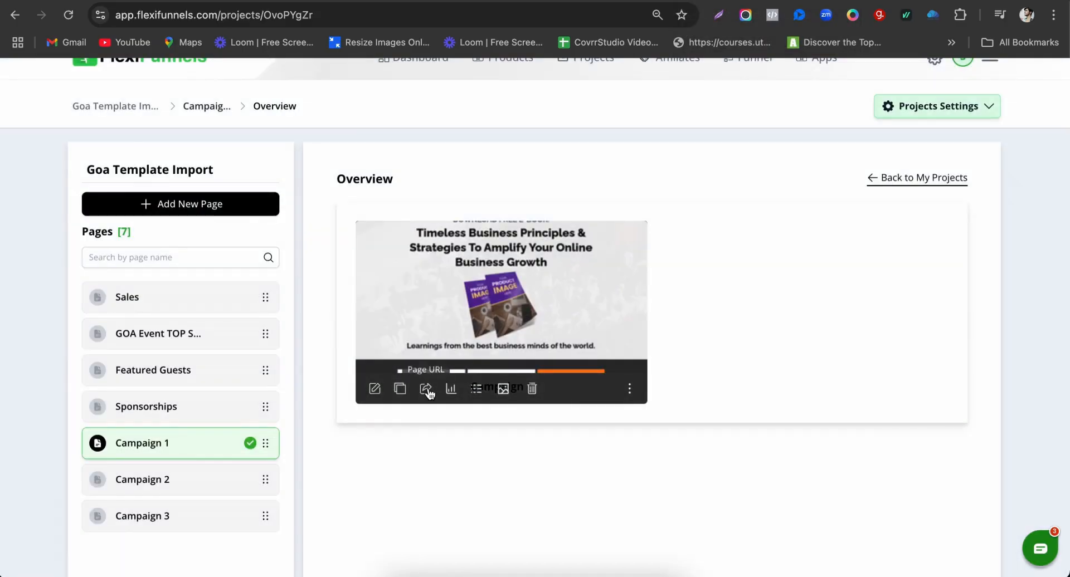
- Open the Campaign 1 page in the editor to examine its original content, and leave the editor without saving
{"action": "left_click", "coordinate": [375, 393]}
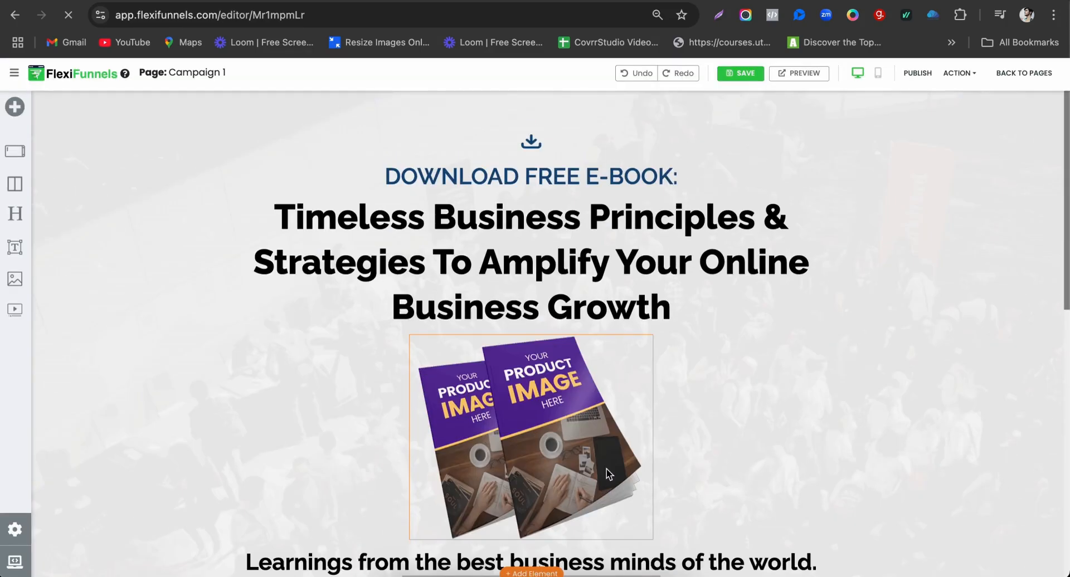
{"action": "scroll", "coordinate": [547, 337], "scroll_direction": "down", "scroll_amount": 15}
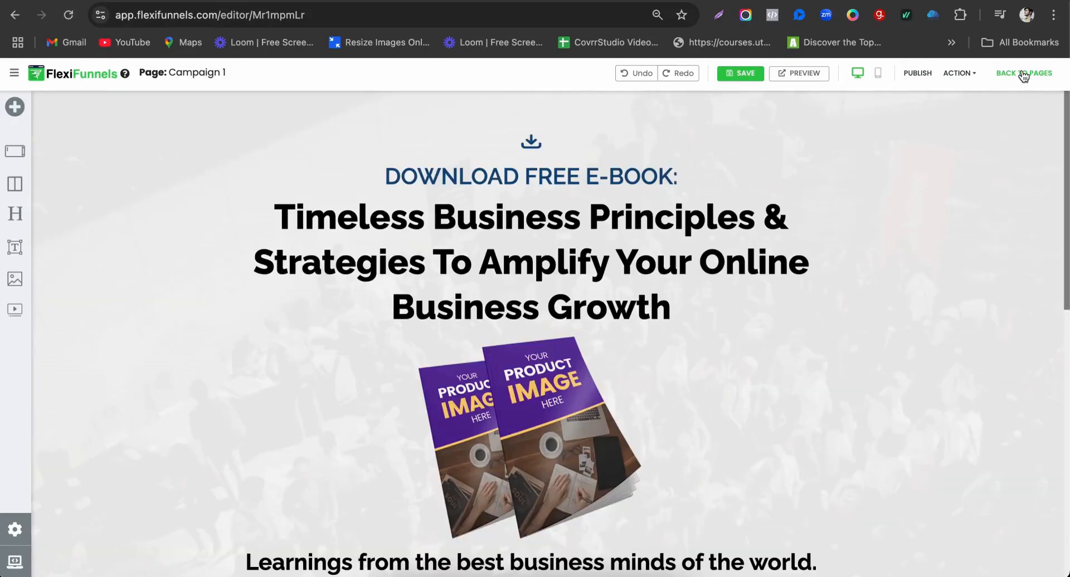
{"action": "left_click", "coordinate": [1025, 73]}
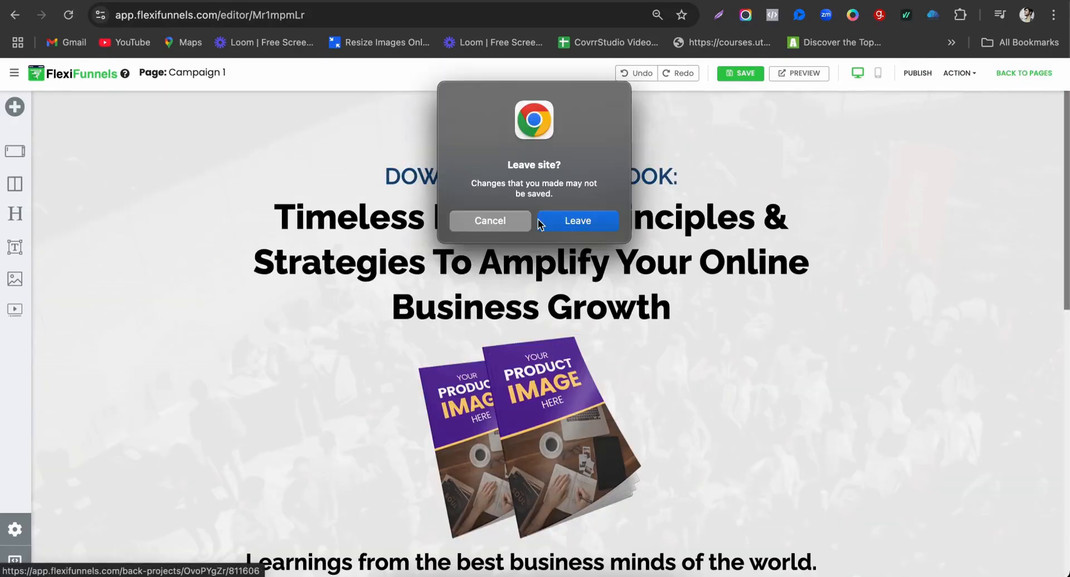
{"action": "left_click", "coordinate": [545, 222]}
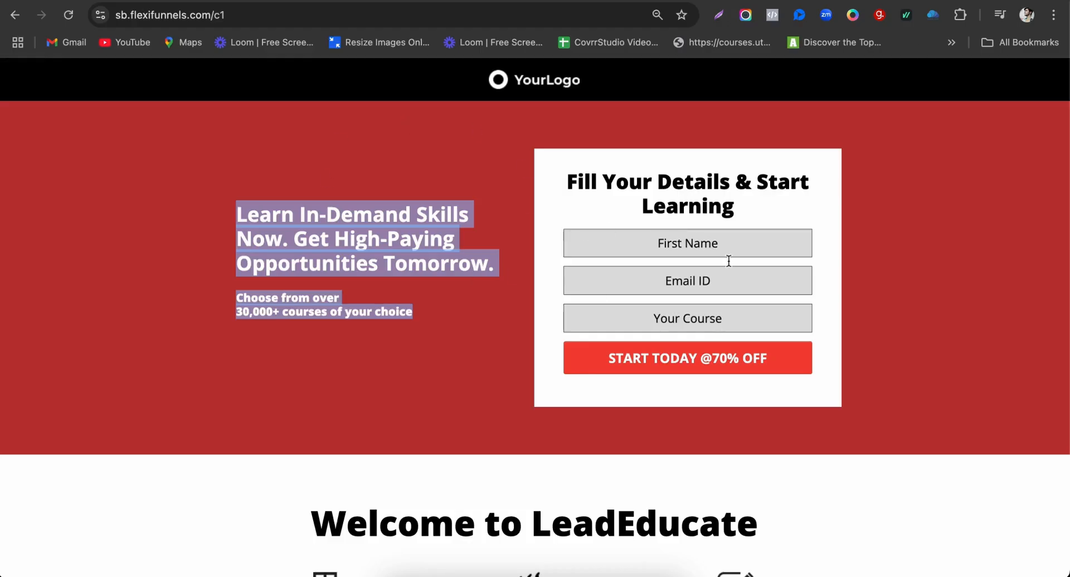
- Copy the address sb.flexifunnels.com/c1 and load it in an incognito window
{"action": "left_click", "coordinate": [262, 20]}
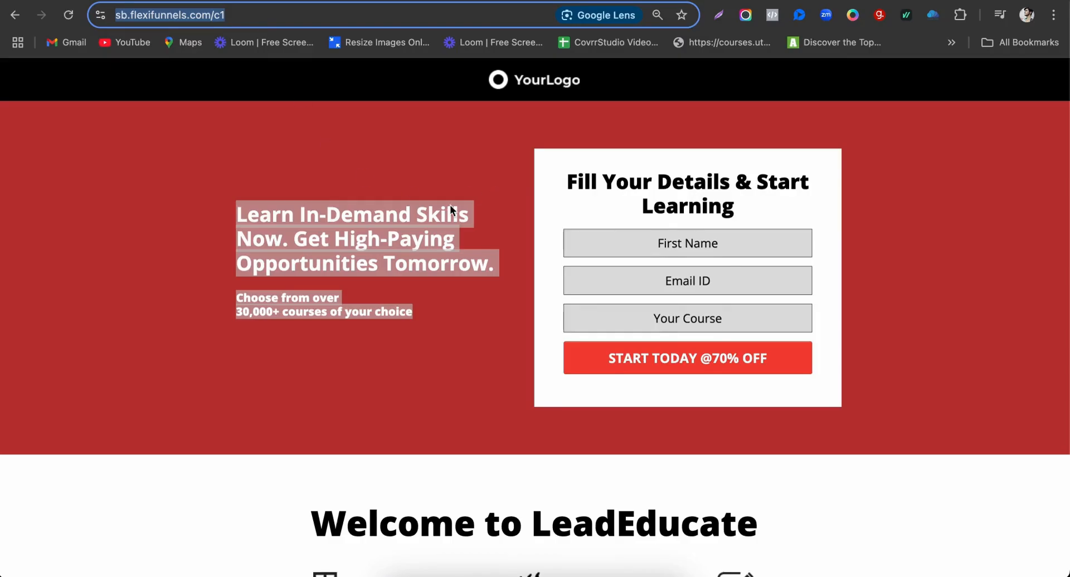
{"action": "left_click", "coordinate": [336, 248]}
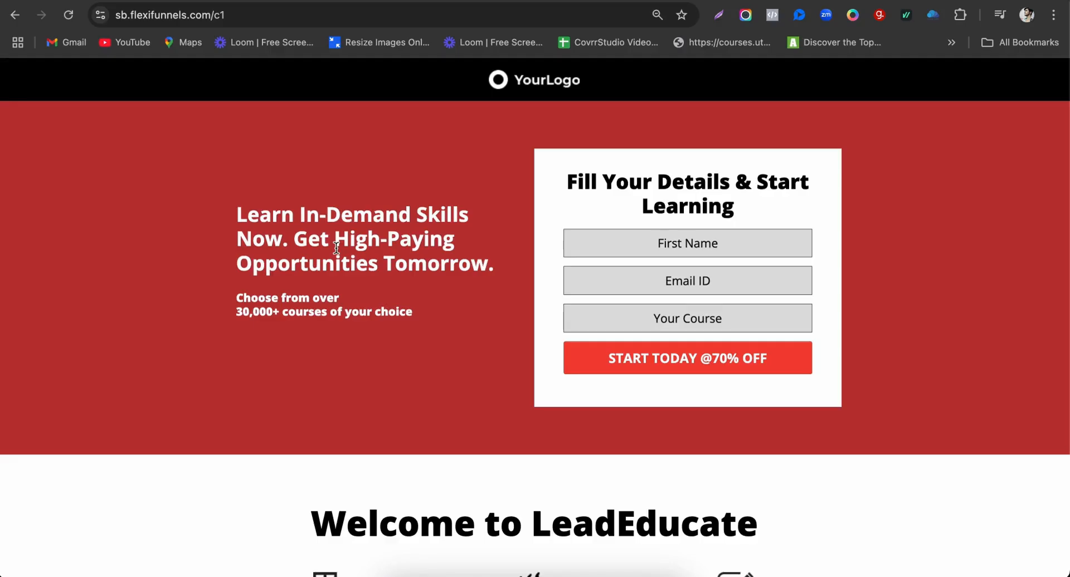
{"action": "key", "text": "ctrl+shift+n"}
{"action": "key", "text": "ctrl+v"}
{"action": "key", "text": "Return"}
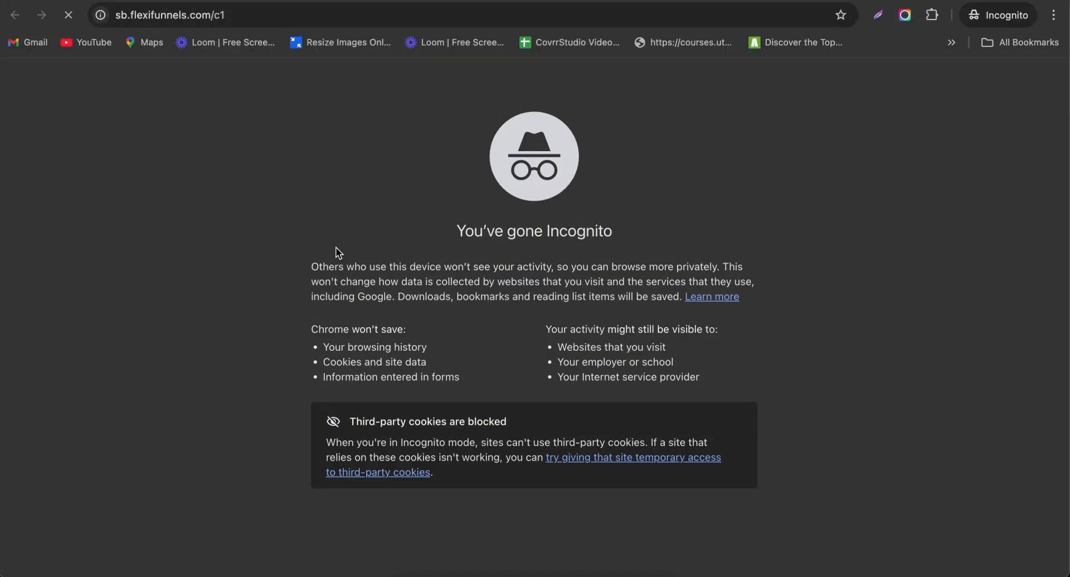
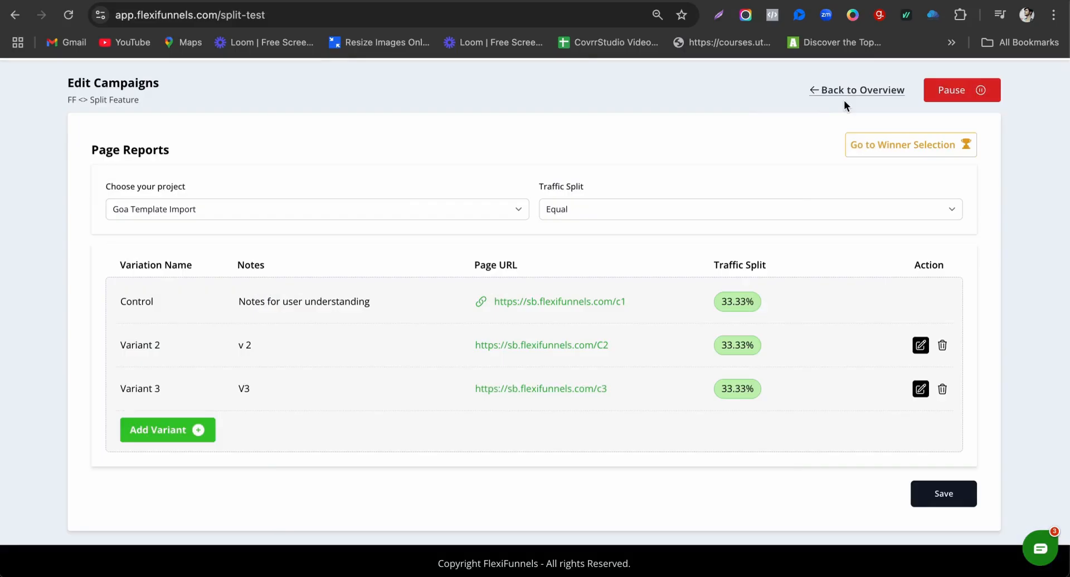
- Save the running split test campaign and return to the campaign overview
{"action": "left_click", "coordinate": [967, 499]}
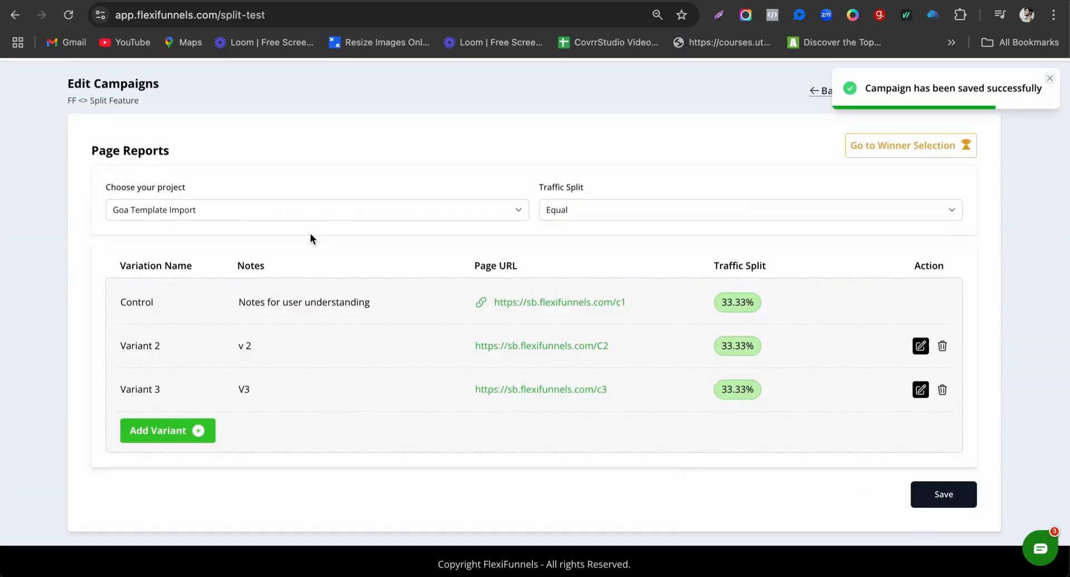
{"action": "scroll", "coordinate": [310, 233], "scroll_direction": "up", "scroll_amount": 3}
{"action": "left_click", "coordinate": [838, 189]}
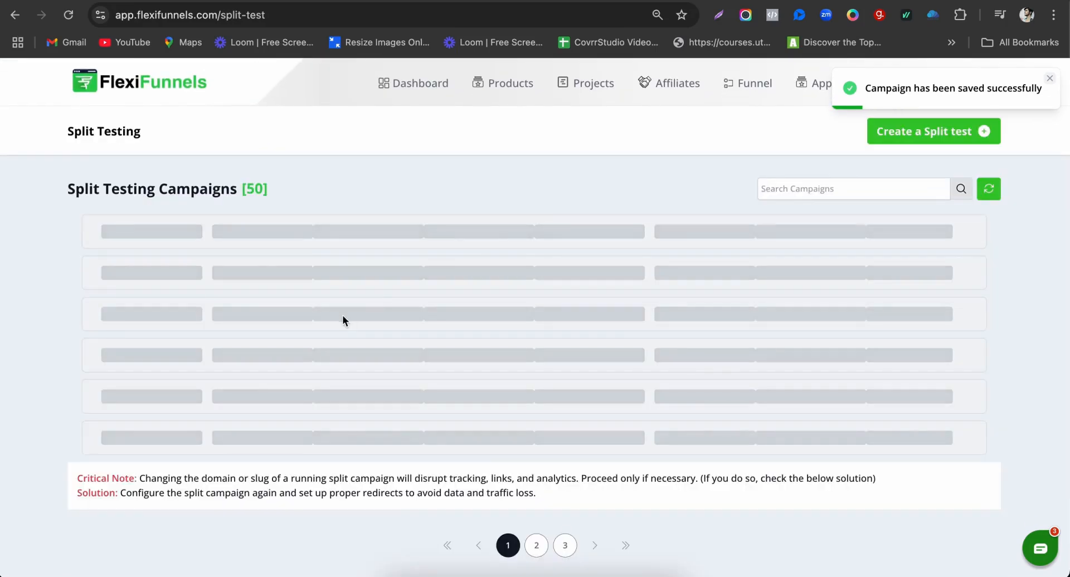
- Open the statistics of the FF <> Split Feature campaign and examine the date ranges, page views and opt-ins per page
{"action": "scroll", "coordinate": [342, 315], "scroll_direction": "down", "scroll_amount": 2}
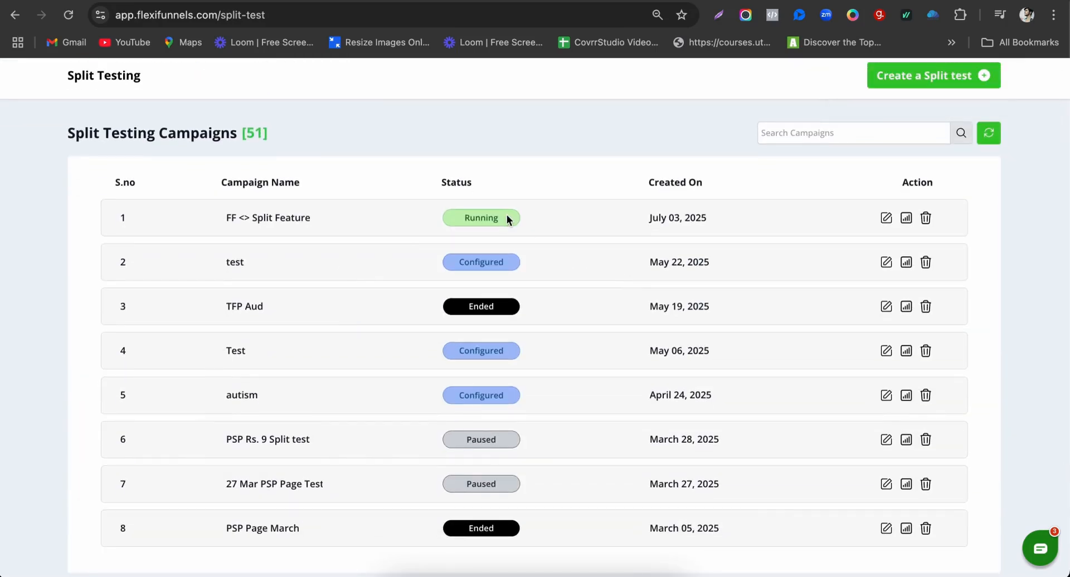
{"action": "left_click_drag", "start_coordinate": [465, 222], "coordinate": [523, 221]}
{"action": "left_click", "coordinate": [909, 218]}
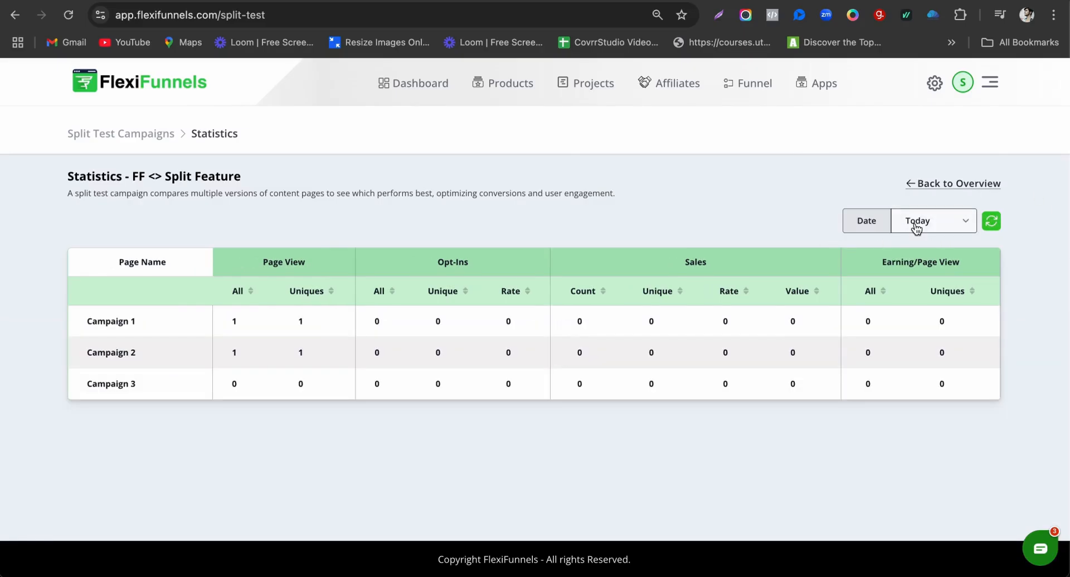
{"action": "left_click", "coordinate": [917, 224]}
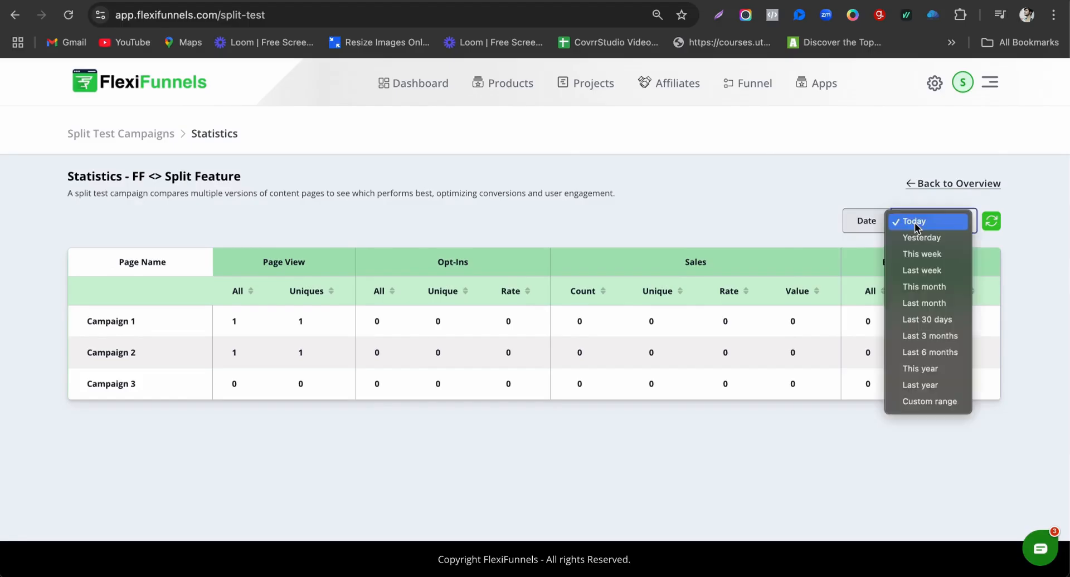
{"action": "left_click", "coordinate": [720, 235]}
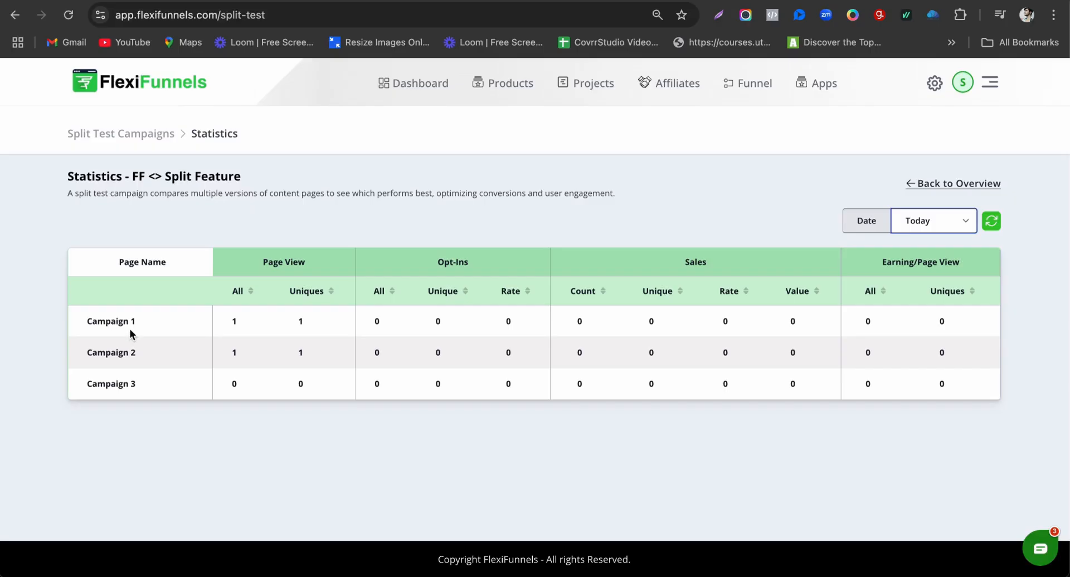
{"action": "left_click_drag", "start_coordinate": [225, 332], "coordinate": [317, 328]}
{"action": "left_click_drag", "start_coordinate": [235, 363], "coordinate": [361, 361]}
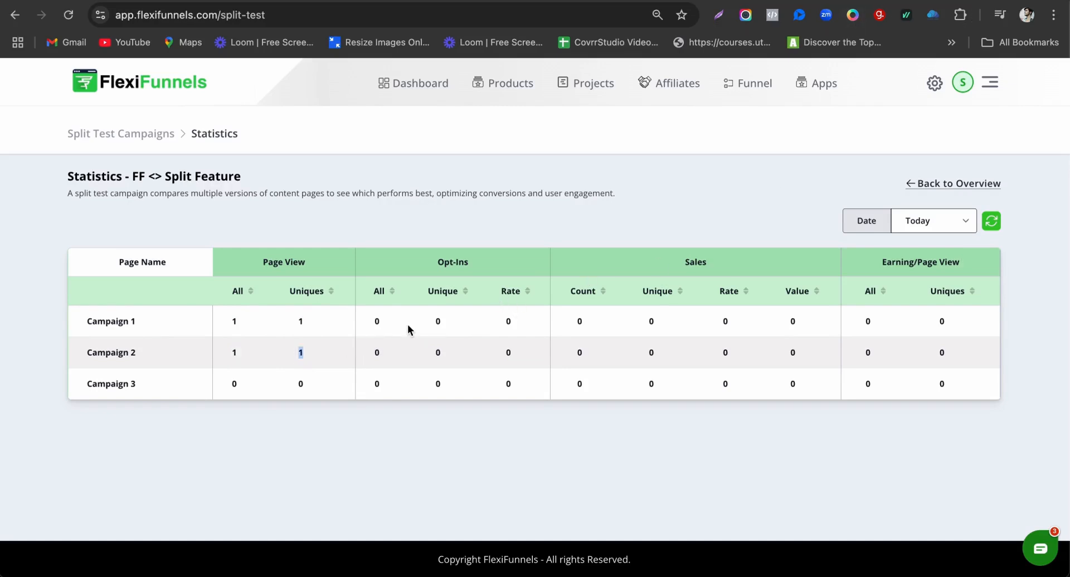
{"action": "left_click_drag", "start_coordinate": [435, 330], "coordinate": [449, 329]}
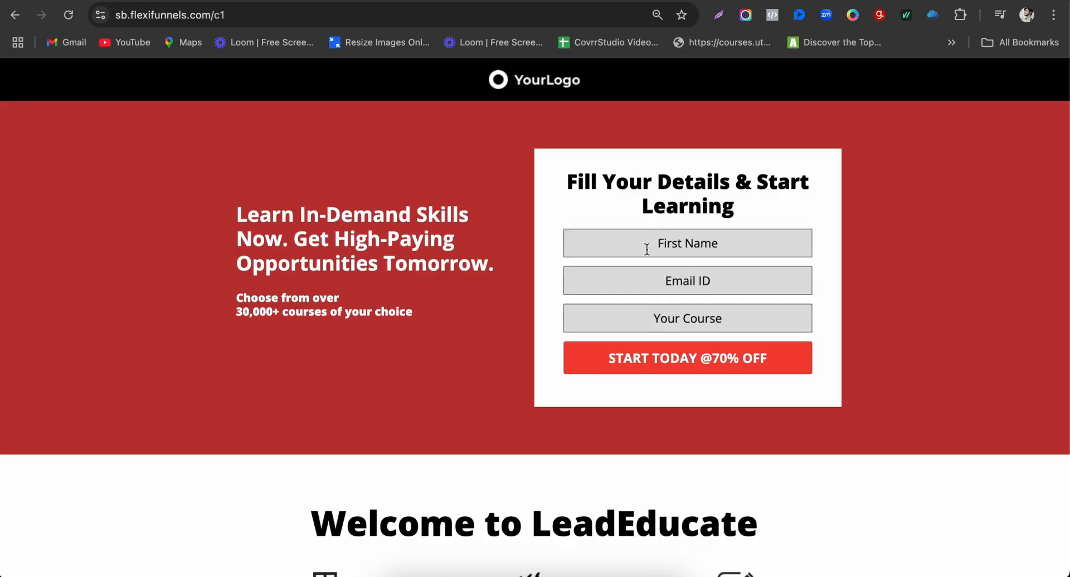
- Submit the sign-up form on the c1 page with first name Testing, a test e-mail address and the course Physics
{"action": "left_click", "coordinate": [675, 278]}
{"action": "type", "text": "ashlkjas@hhhh.com"}
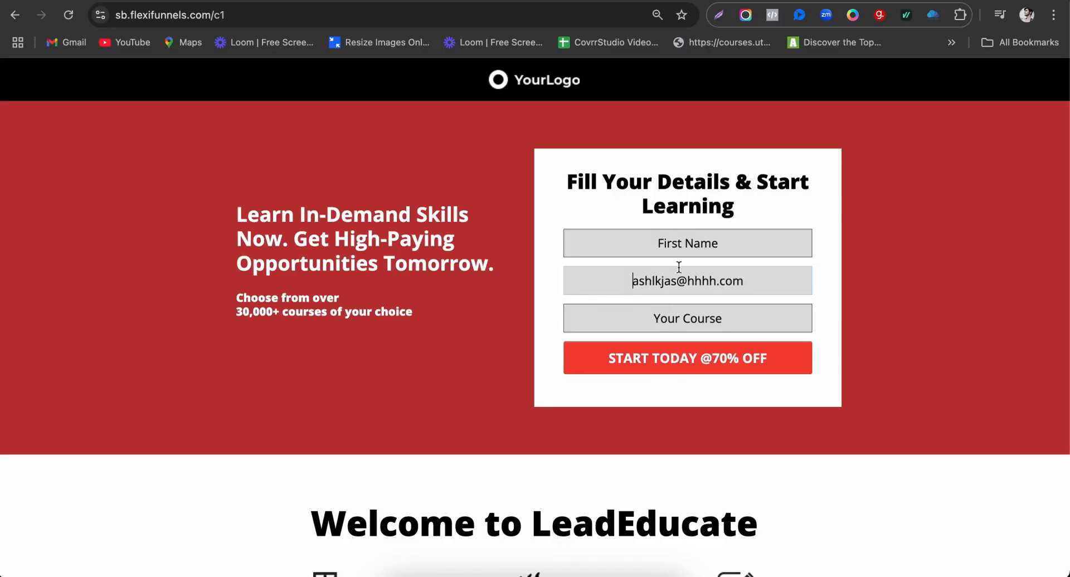
{"action": "left_click", "coordinate": [688, 243]}
{"action": "type", "text": "Testing"}
{"action": "left_click", "coordinate": [702, 328]}
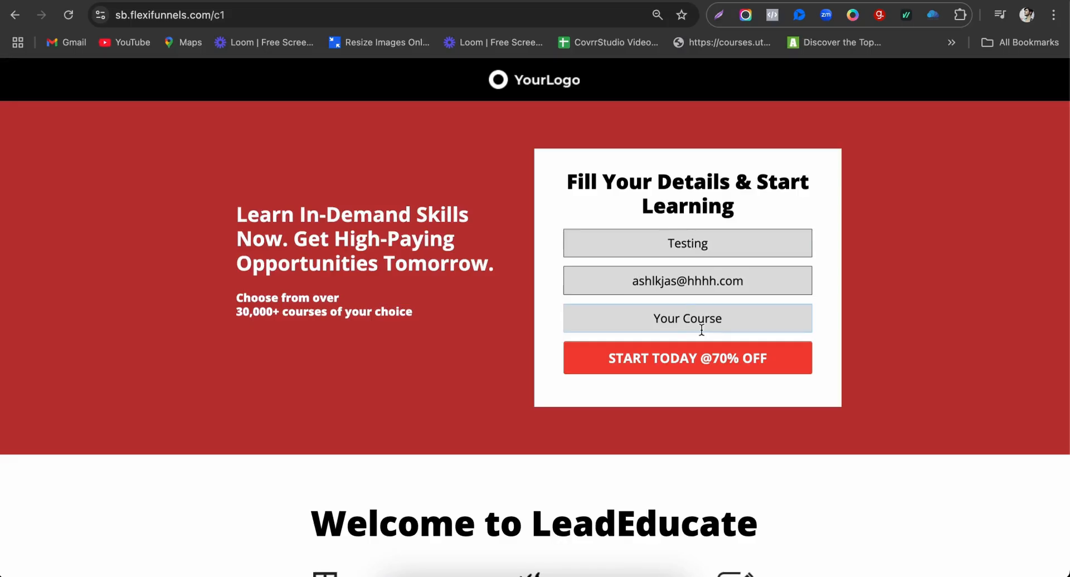
{"action": "type", "text": "Physics"}
{"action": "left_click", "coordinate": [678, 369]}
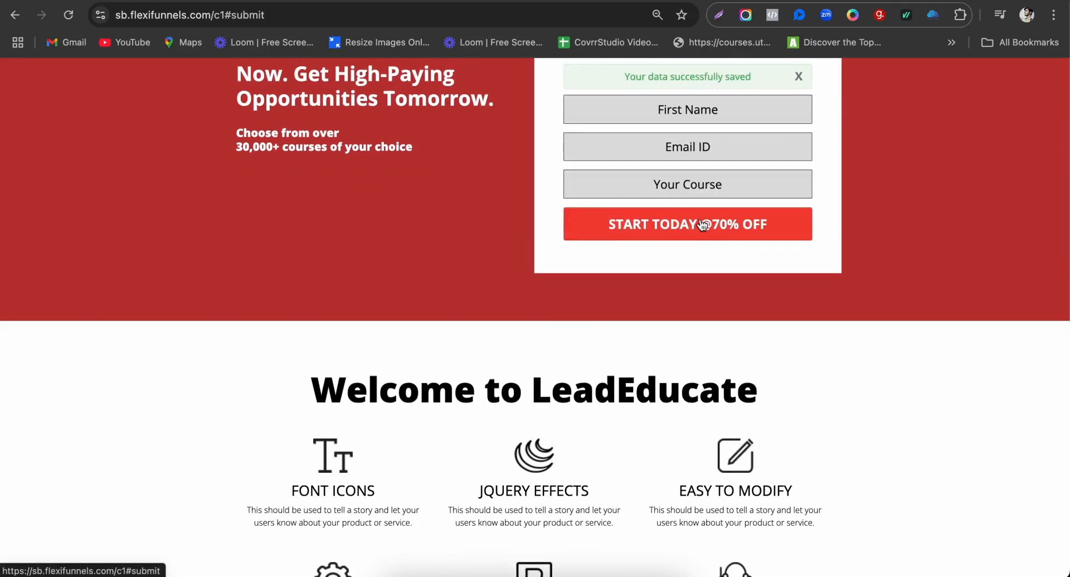
{"action": "scroll", "coordinate": [700, 184], "scroll_direction": "up", "scroll_amount": 3}
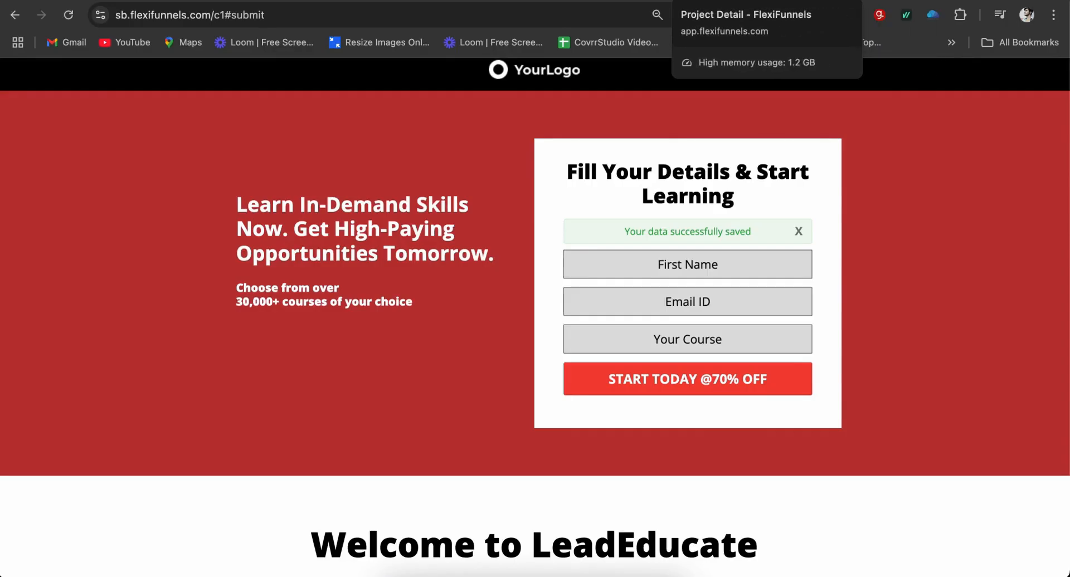
- Refresh the campaign's split test statistics and examine the opt-in counts and rate of Campaign 2
{"action": "left_click", "coordinate": [695, 2]}
{"action": "left_click", "coordinate": [736, 1]}
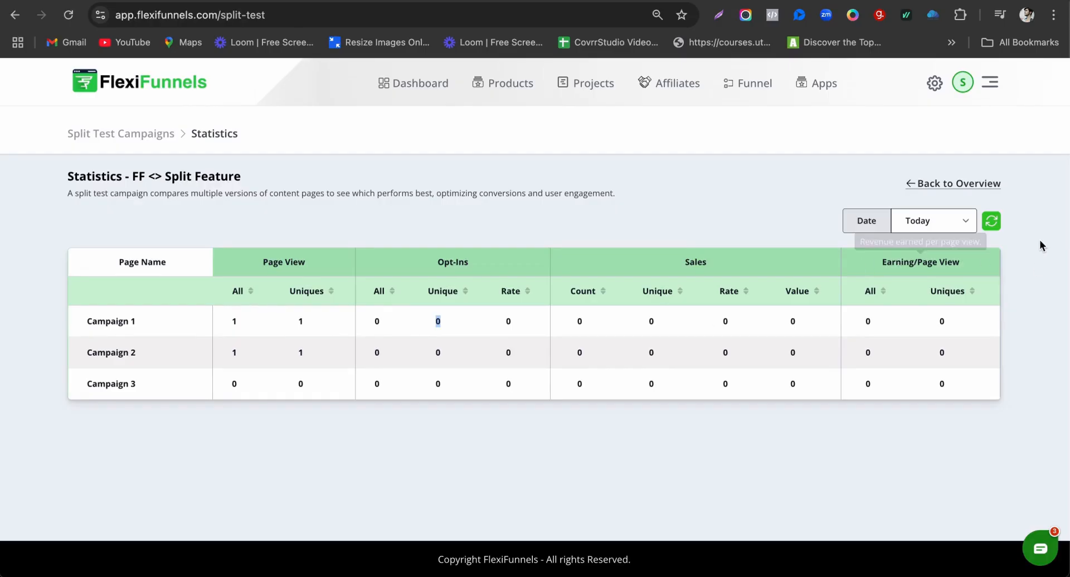
{"action": "left_click", "coordinate": [991, 221]}
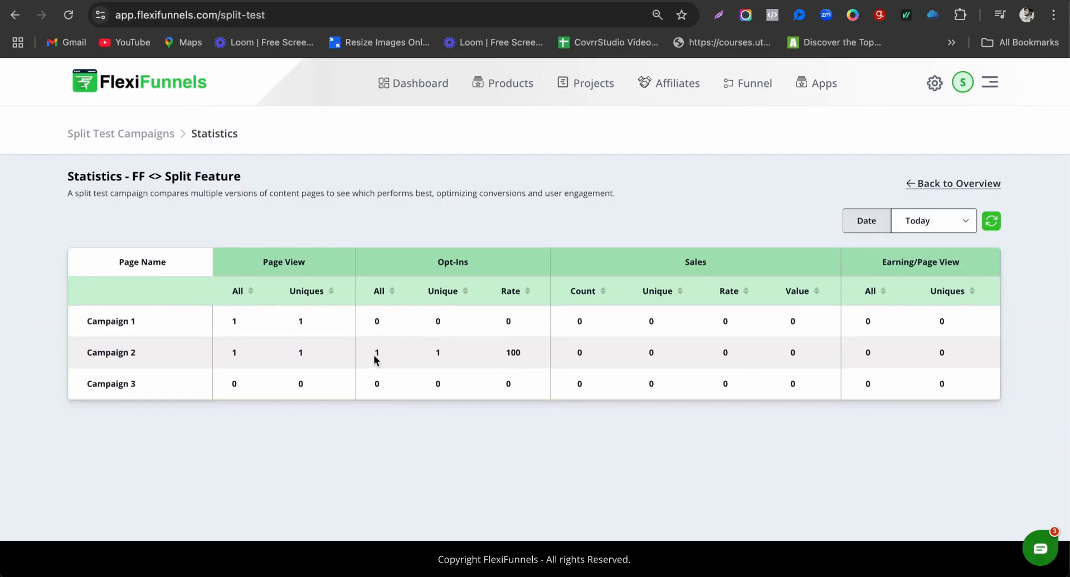
{"action": "left_click_drag", "start_coordinate": [375, 352], "coordinate": [540, 356]}
{"action": "left_click", "coordinate": [511, 355]}
{"action": "double_click", "coordinate": [511, 355]}
{"action": "left_click", "coordinate": [503, 360]}
{"action": "left_click_drag", "start_coordinate": [502, 352], "coordinate": [557, 358]}
{"action": "left_click", "coordinate": [478, 357]}
- Return to the campaign overview and open the FF <> Split Feature campaign for editing
{"action": "left_click", "coordinate": [945, 185]}
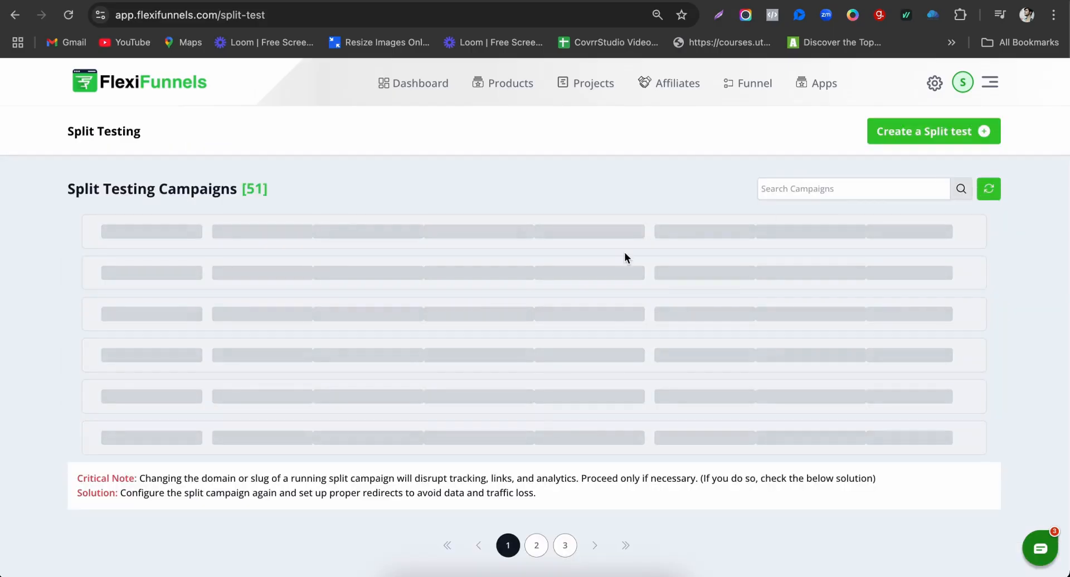
{"action": "left_click", "coordinate": [886, 274]}
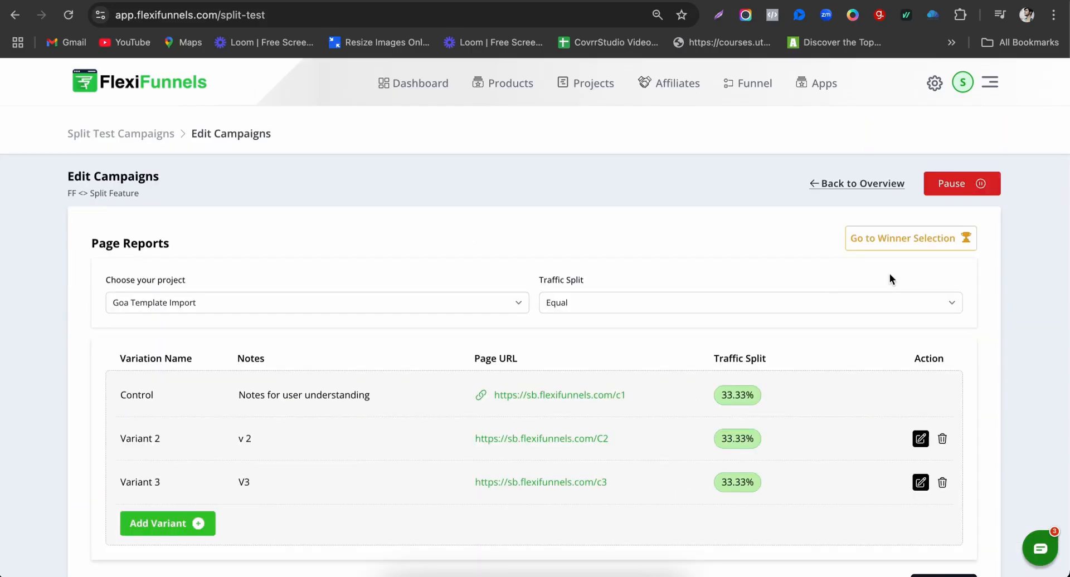
- Change the campaign's traffic split from Equal to Custom and raise the Control page's share to 60%
{"action": "scroll", "coordinate": [689, 449], "scroll_direction": "down", "scroll_amount": 2}
{"action": "left_click_drag", "start_coordinate": [719, 298], "coordinate": [768, 304]}
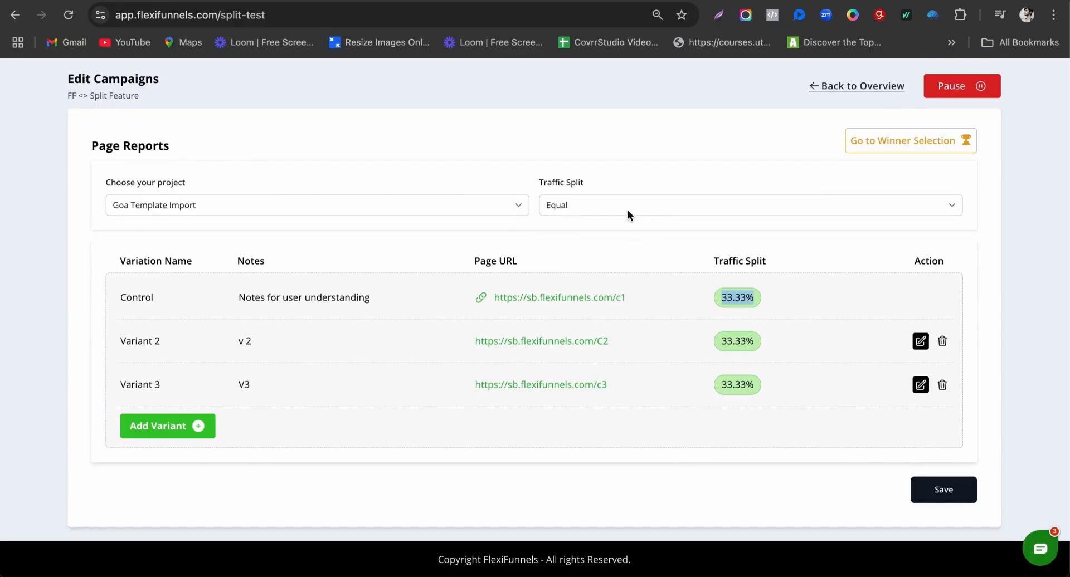
{"action": "left_click", "coordinate": [584, 206]}
{"action": "left_click", "coordinate": [577, 223]}
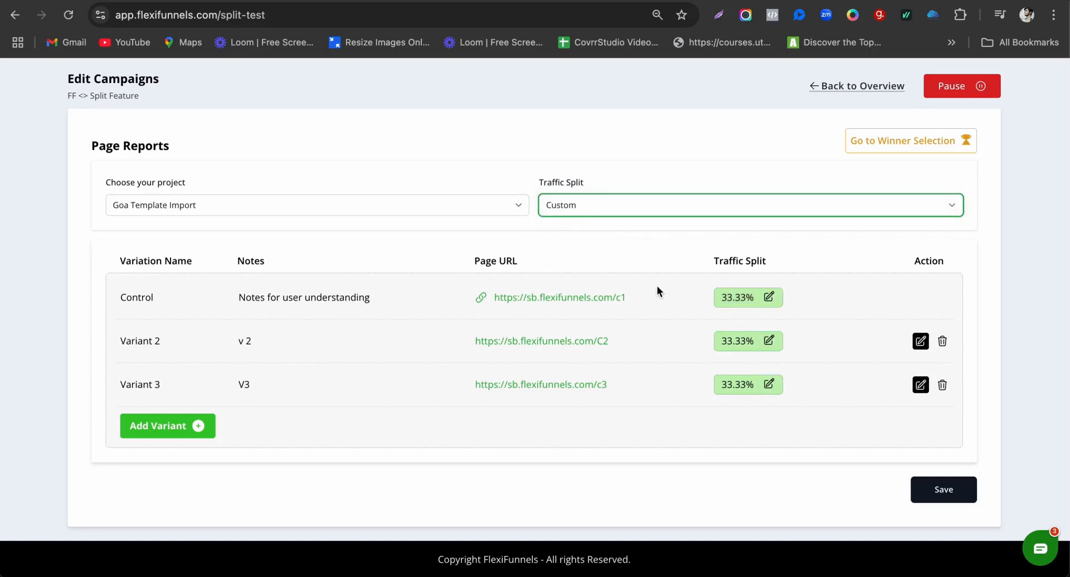
{"action": "left_click", "coordinate": [768, 297]}
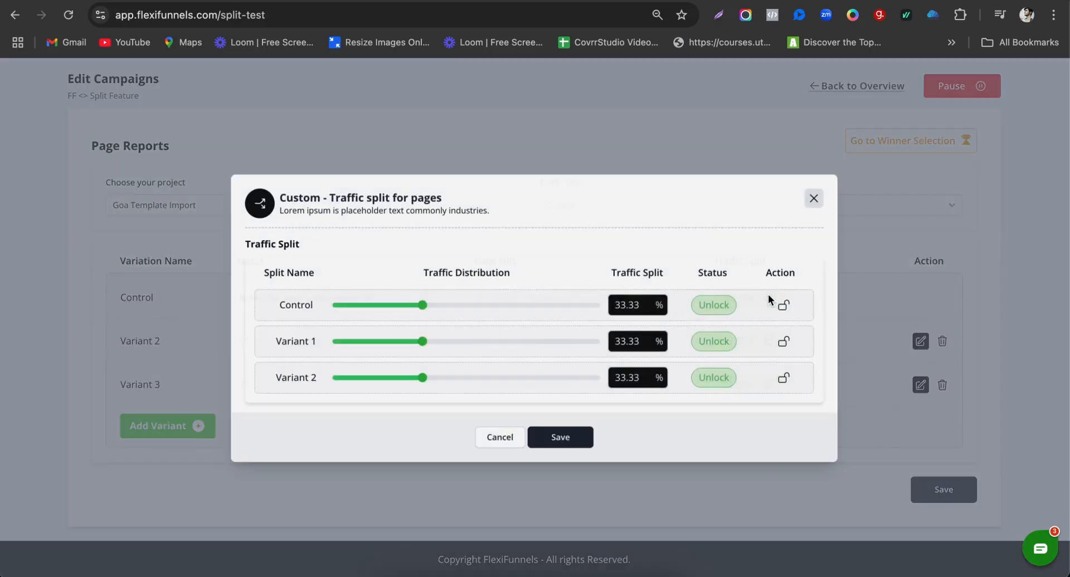
{"action": "left_click_drag", "start_coordinate": [421, 305], "coordinate": [491, 306]}
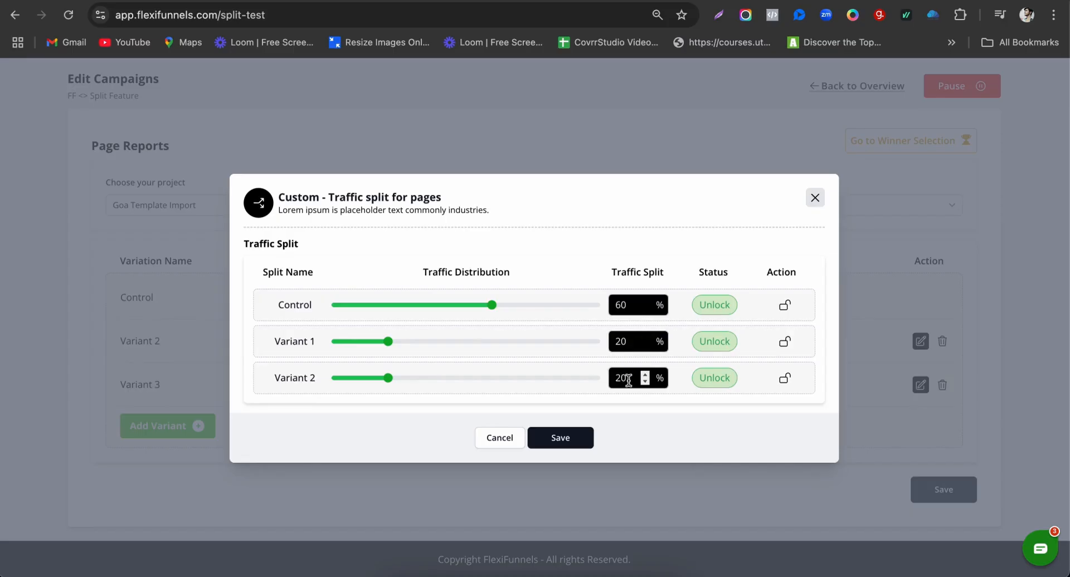
- Lock the Control share, set Variant 1 to 10% with Variant 2 taking 30%, and save the custom traffic split
{"action": "left_click", "coordinate": [786, 305]}
{"action": "double_click", "coordinate": [621, 341]}
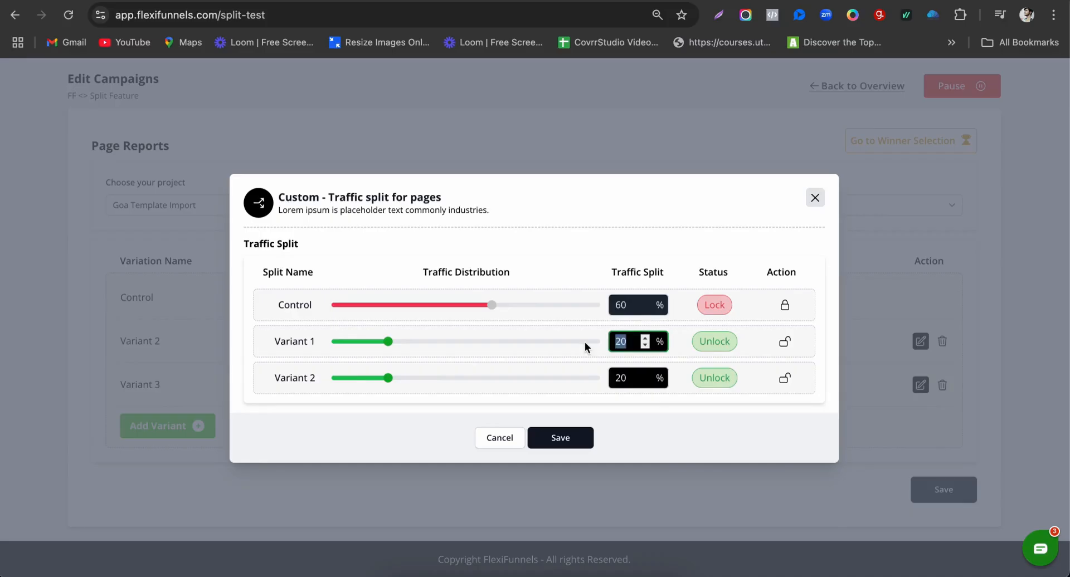
{"action": "type", "text": "10"}
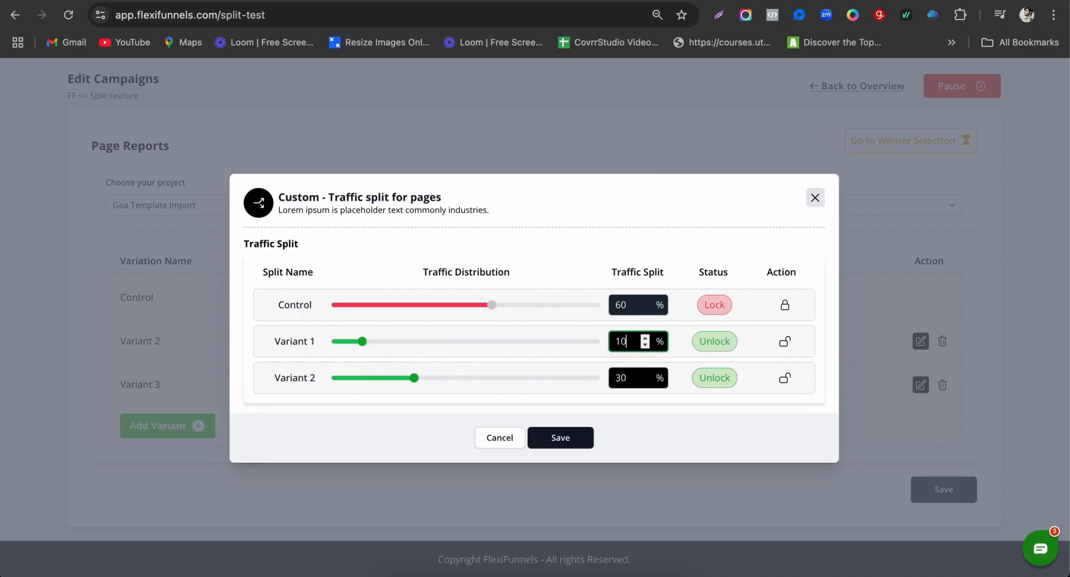
{"action": "double_click", "coordinate": [623, 378]}
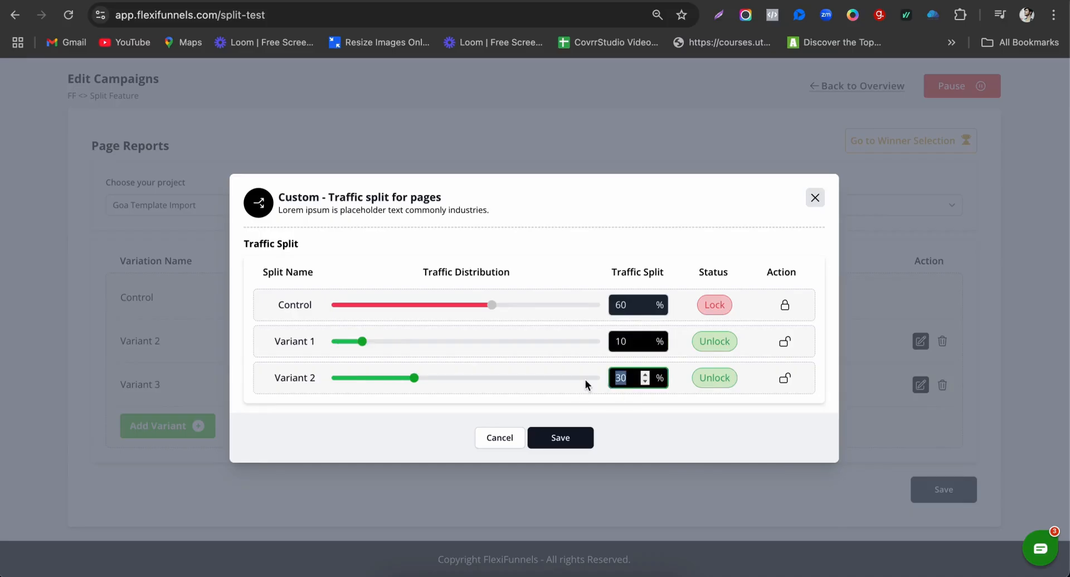
{"action": "left_click", "coordinate": [557, 440]}
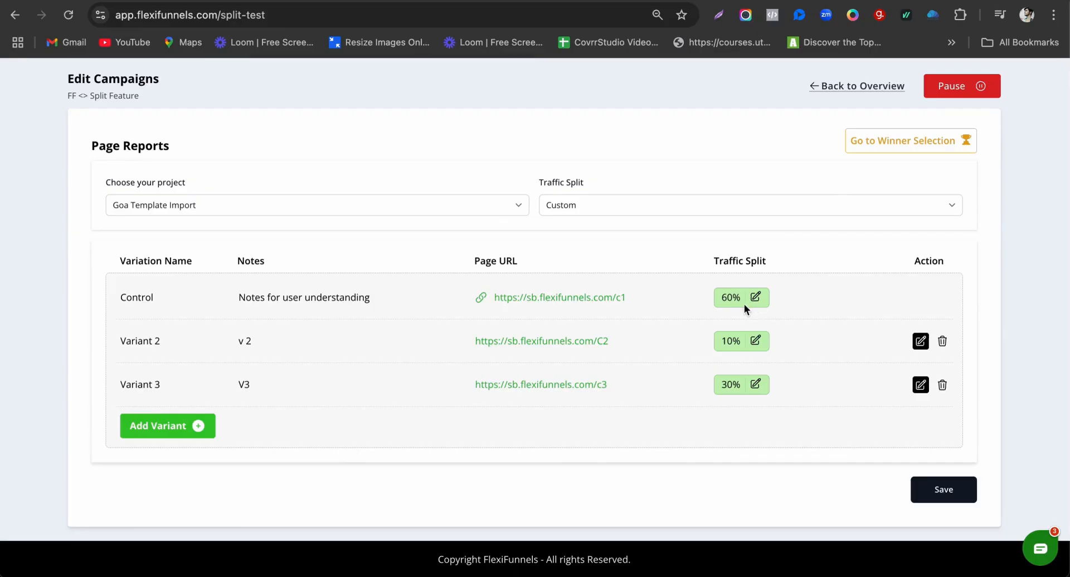
{"action": "left_click_drag", "start_coordinate": [722, 301], "coordinate": [750, 303]}
- Declare the high performance page Campaign 2 the winner of the split test and confirm ending the campaign
{"action": "left_click", "coordinate": [882, 146]}
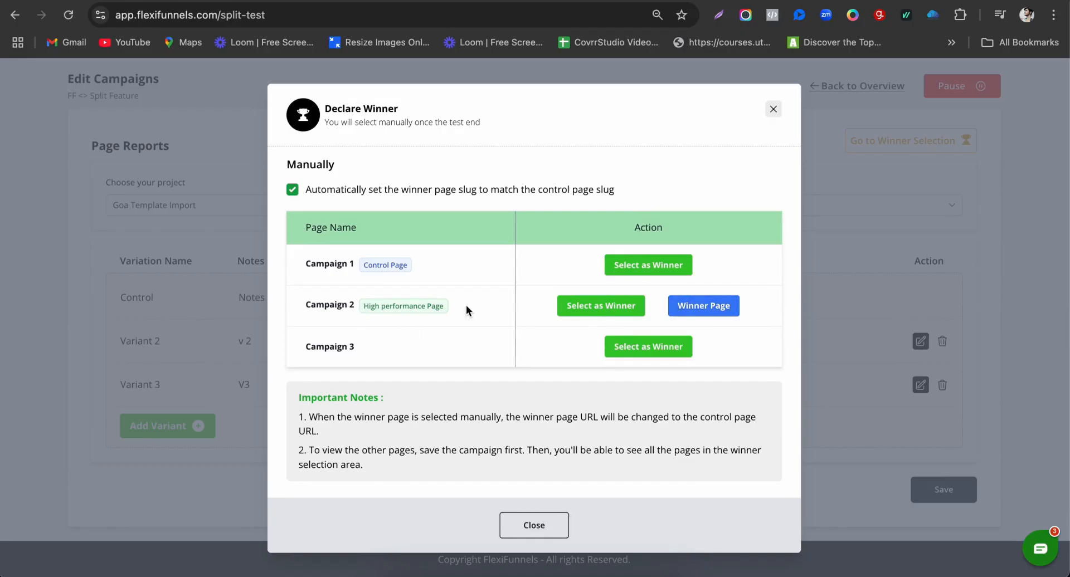
{"action": "left_click_drag", "start_coordinate": [358, 305], "coordinate": [419, 306]}
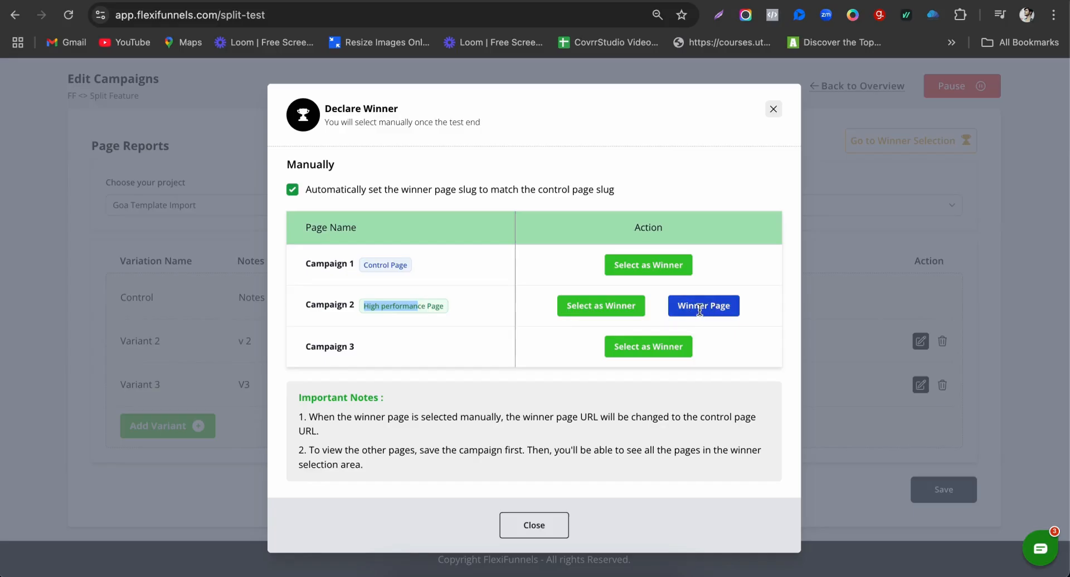
{"action": "left_click", "coordinate": [619, 311]}
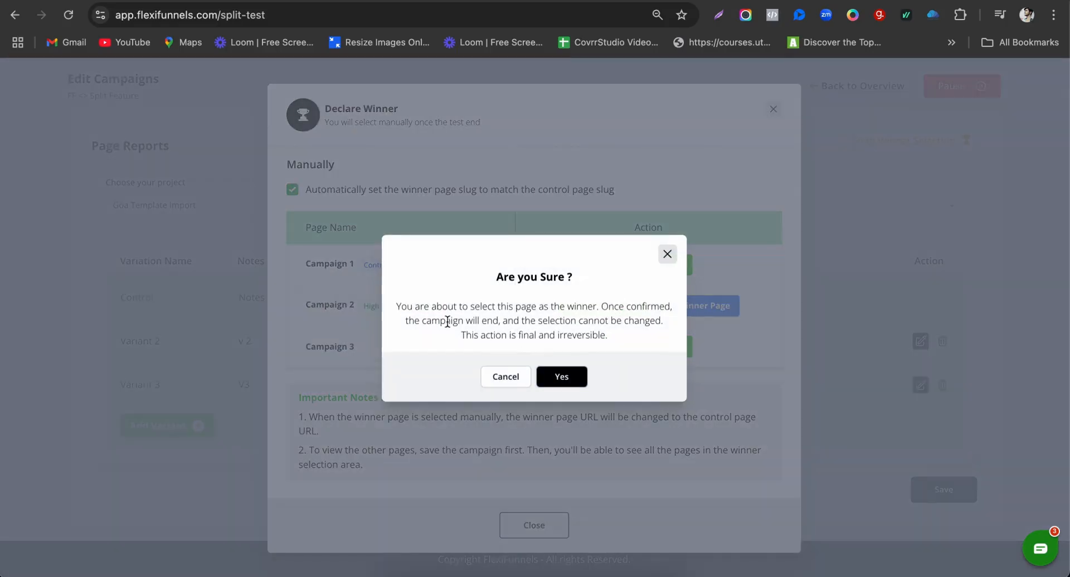
{"action": "left_click", "coordinate": [562, 379]}
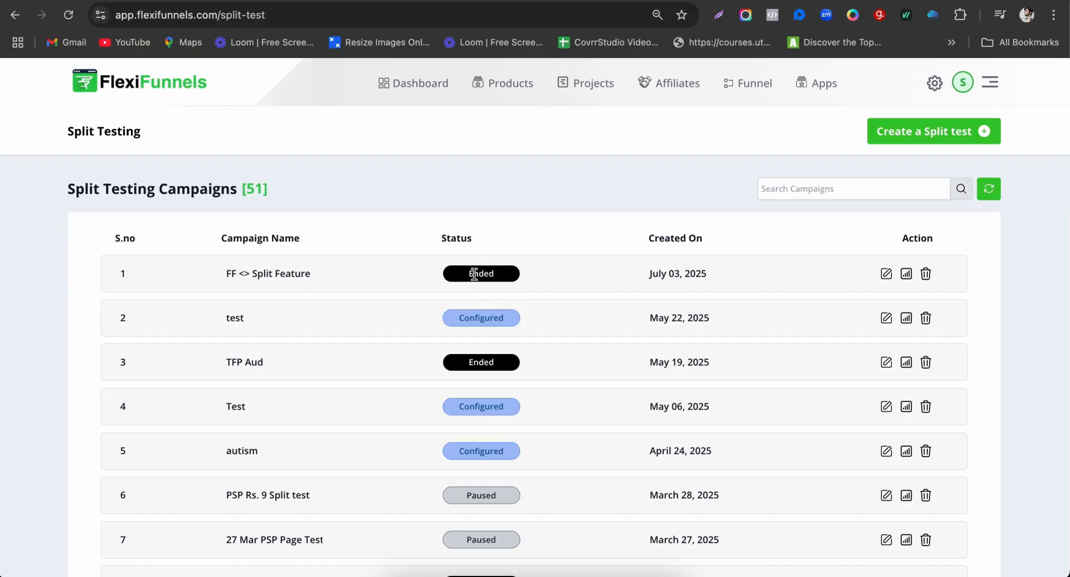
- Reopen the ended FF <> Split Feature campaign for editing and examine the page URLs of the Control and Variant 2
{"action": "left_click", "coordinate": [887, 276]}
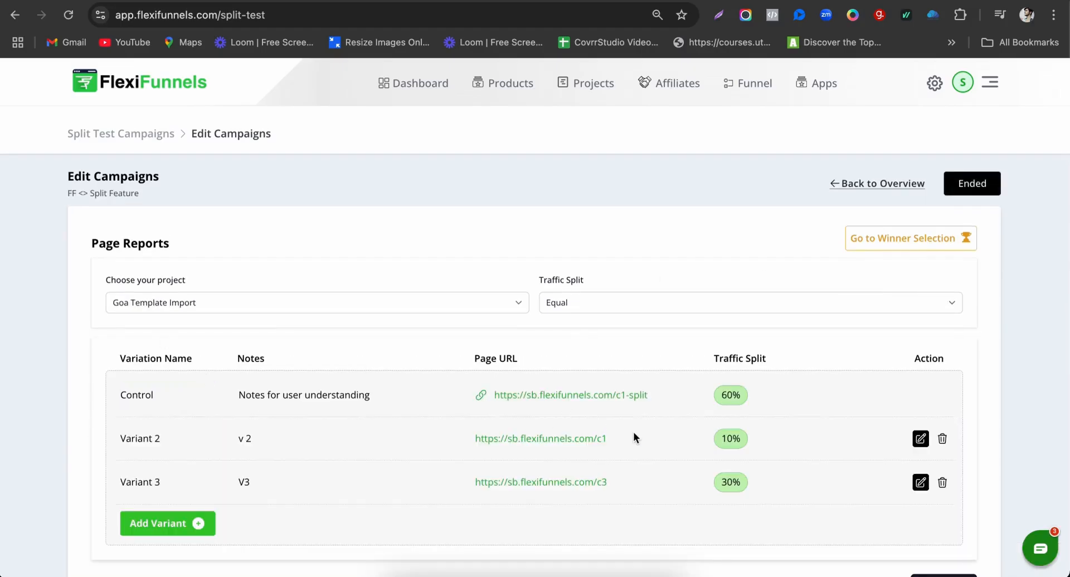
{"action": "scroll", "coordinate": [633, 407], "scroll_direction": "down", "scroll_amount": 3}
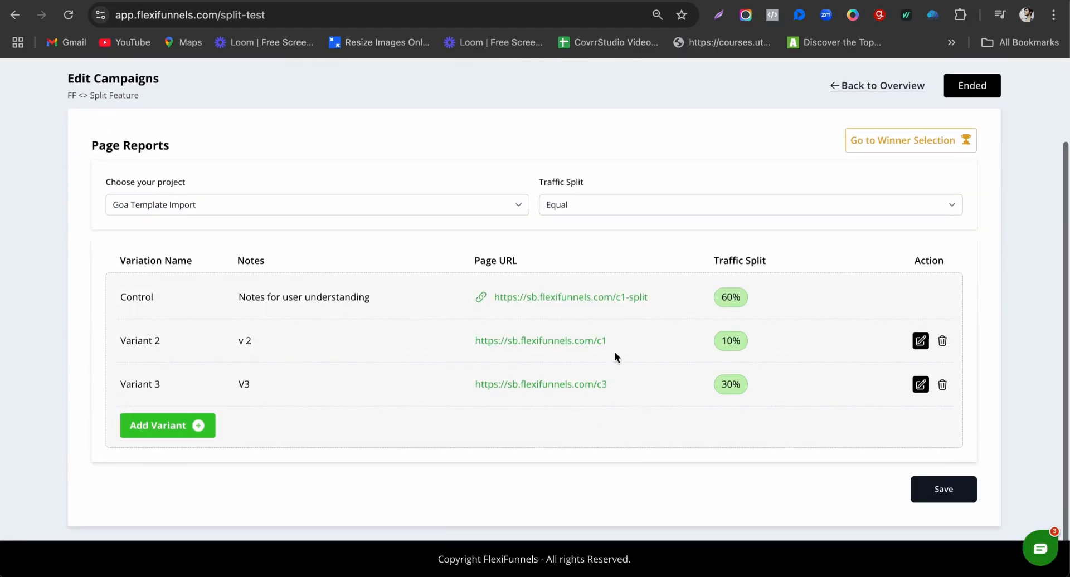
{"action": "left_click_drag", "start_coordinate": [613, 341], "coordinate": [443, 341]}
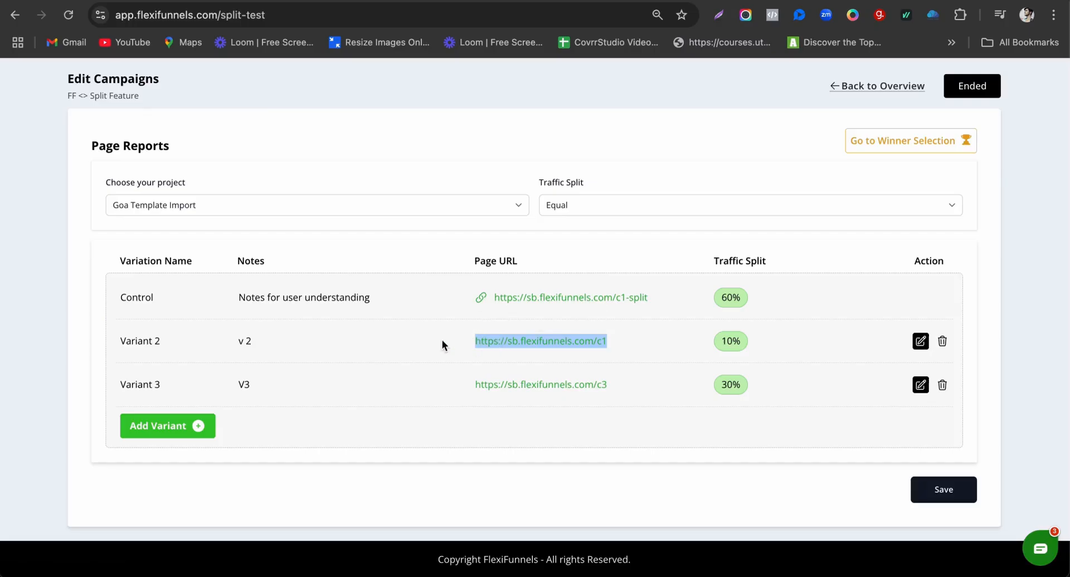
{"action": "left_click", "coordinate": [612, 347]}
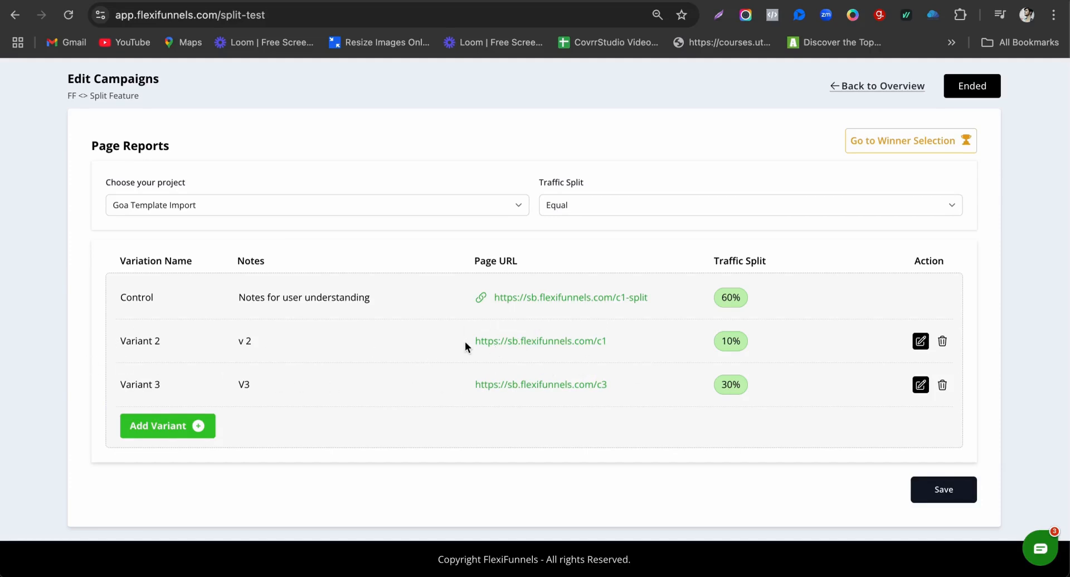
- Open the campaign's winner declaration, read which page won and how it was designated, and close it
{"action": "scroll", "coordinate": [906, 202], "scroll_direction": "up", "scroll_amount": 2}
{"action": "left_click", "coordinate": [902, 203]}
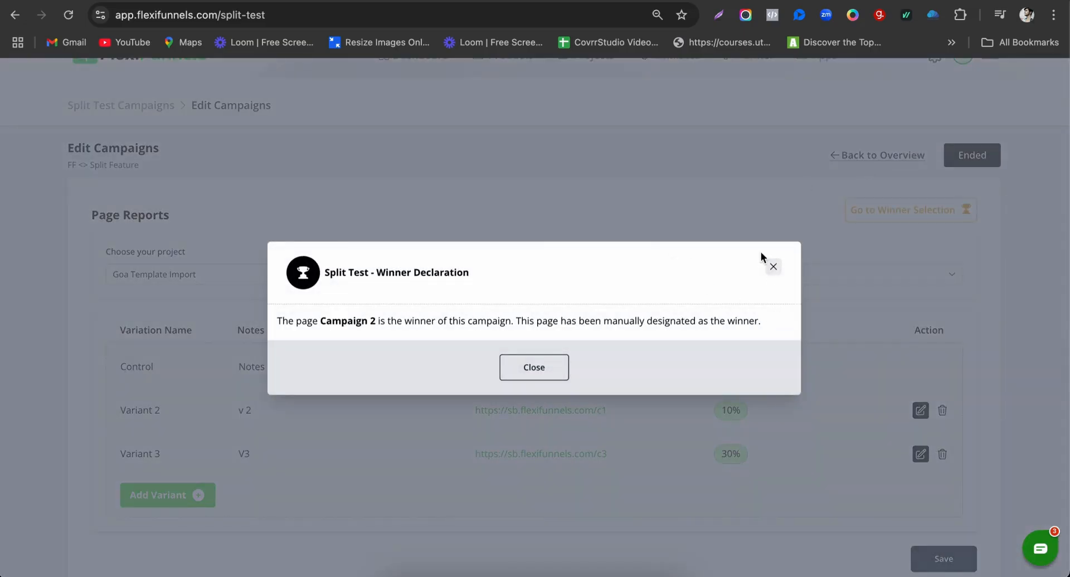
{"action": "double_click", "coordinate": [325, 321]}
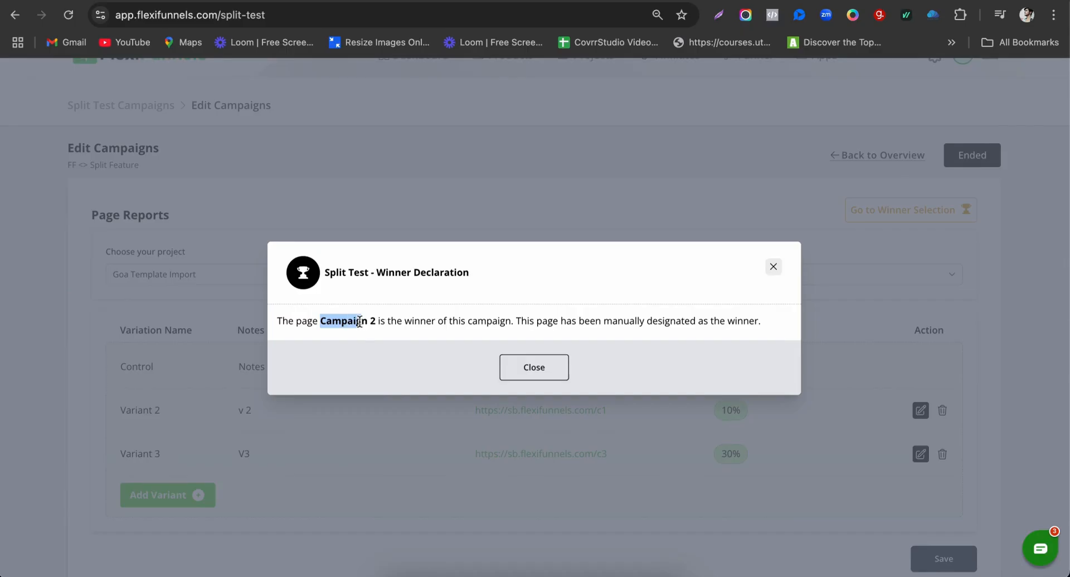
{"action": "left_click_drag", "start_coordinate": [521, 321], "coordinate": [739, 321]}
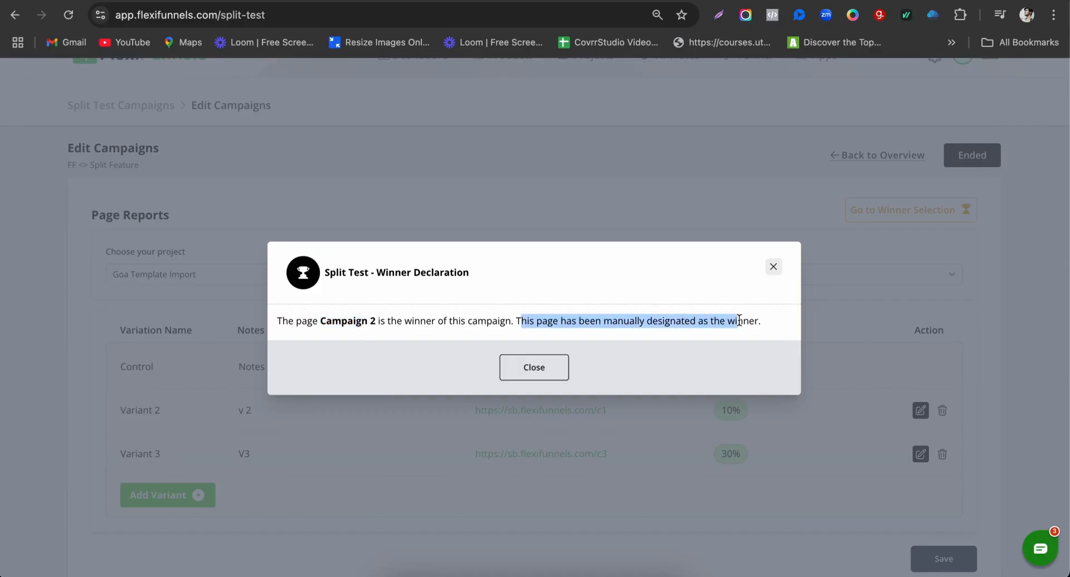
{"action": "left_click", "coordinate": [536, 378]}
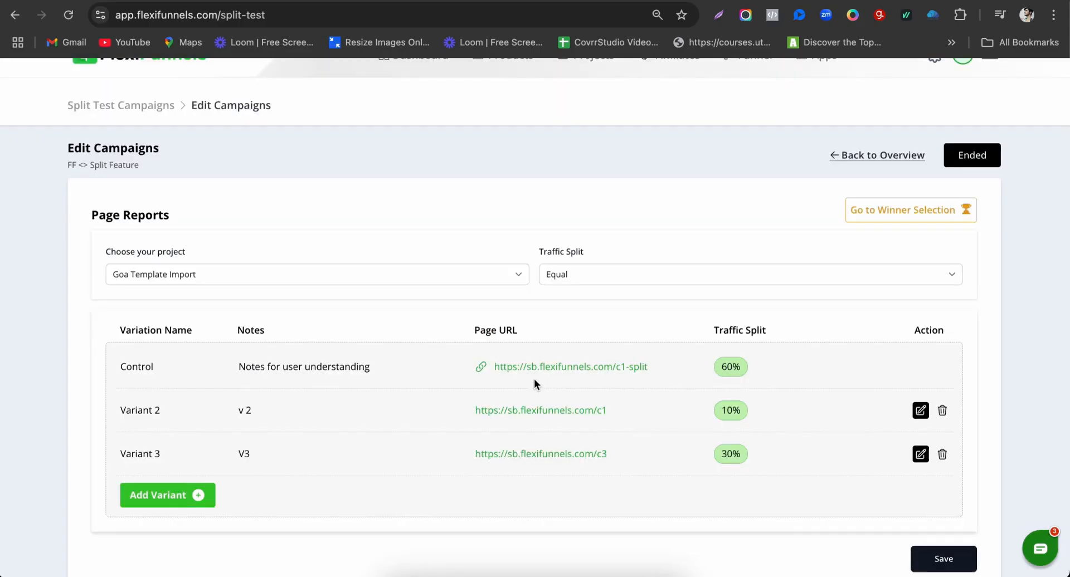